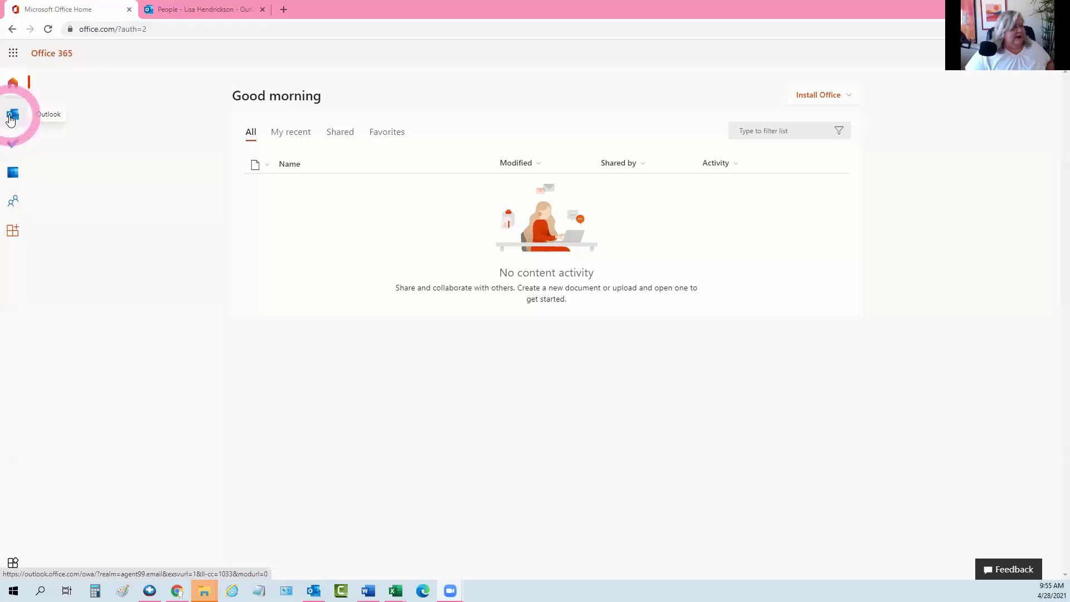
Switch to the Outlook People page and look over its single saved contact.
{"action": "left_click", "coordinate": [180, 11]}
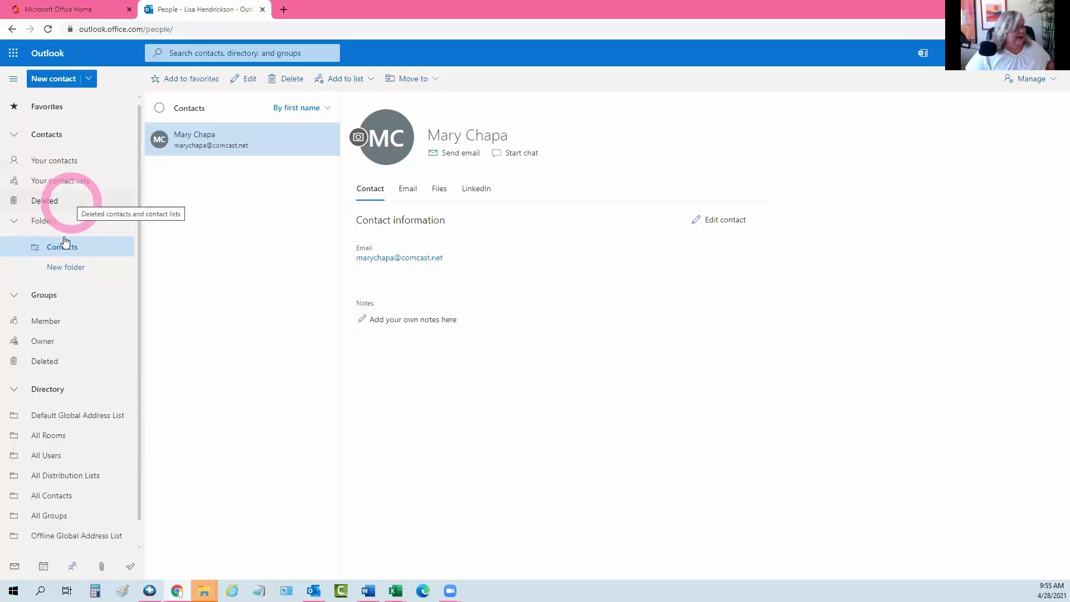
{"action": "scroll", "coordinate": [35, 437], "scroll_direction": "down", "scroll_amount": 1}
{"action": "scroll", "coordinate": [52, 416], "scroll_direction": "up", "scroll_amount": 1}
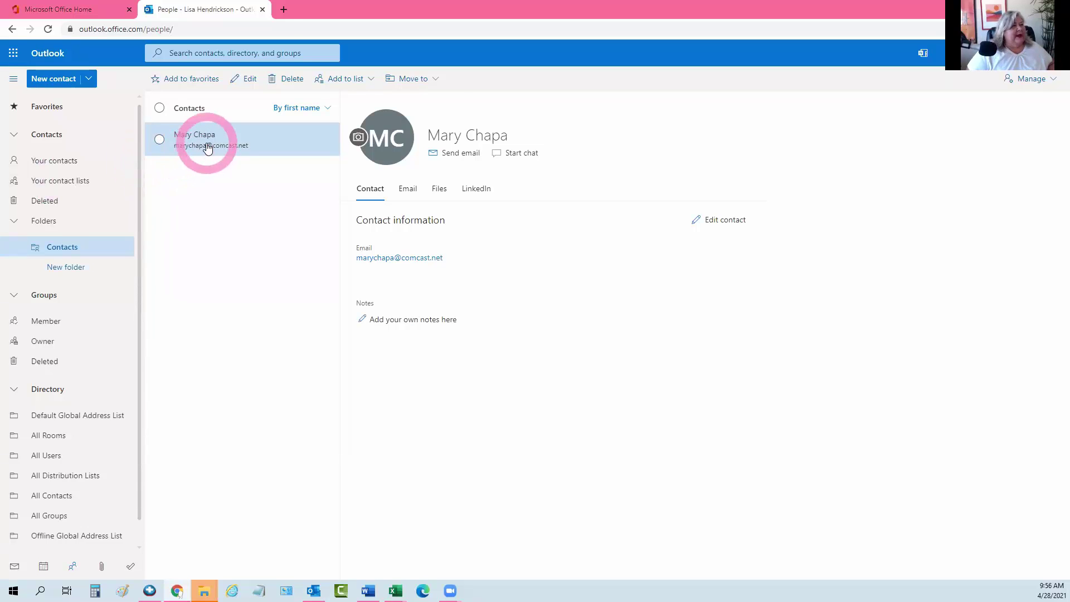
Open the contact's LinkedIn tab and start connecting the work account to LinkedIn.
{"action": "left_click", "coordinate": [471, 191]}
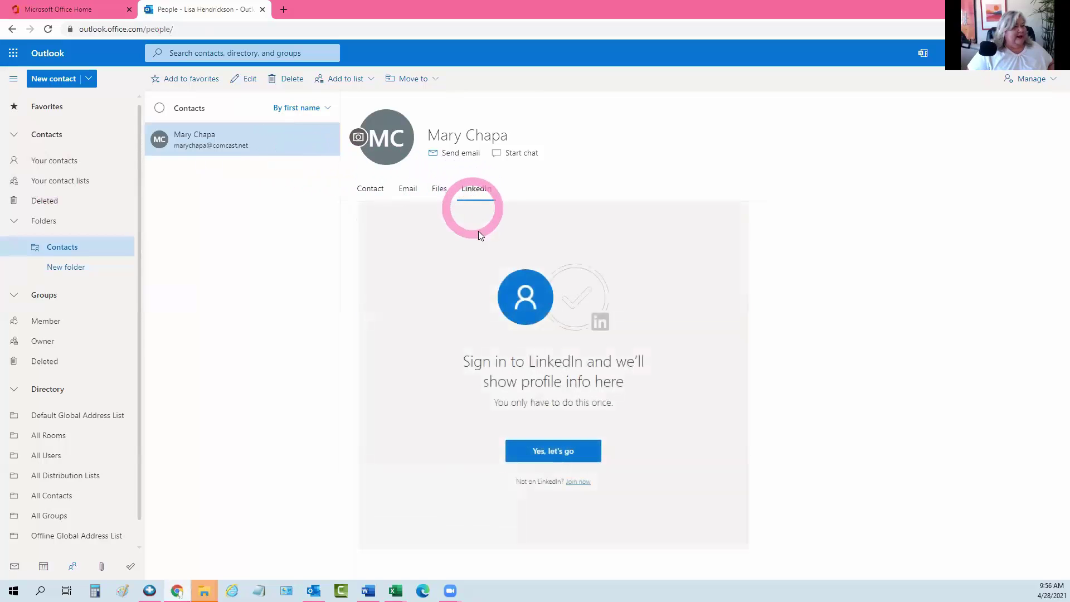
{"action": "left_click", "coordinate": [543, 451]}
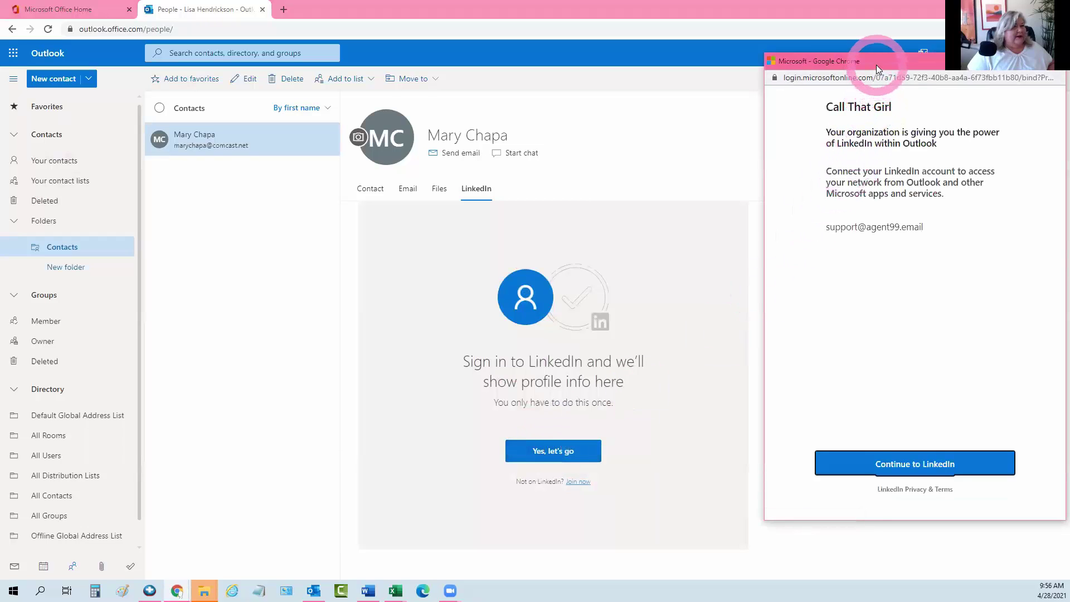
{"action": "left_click_drag", "start_coordinate": [851, 68], "coordinate": [427, 75]}
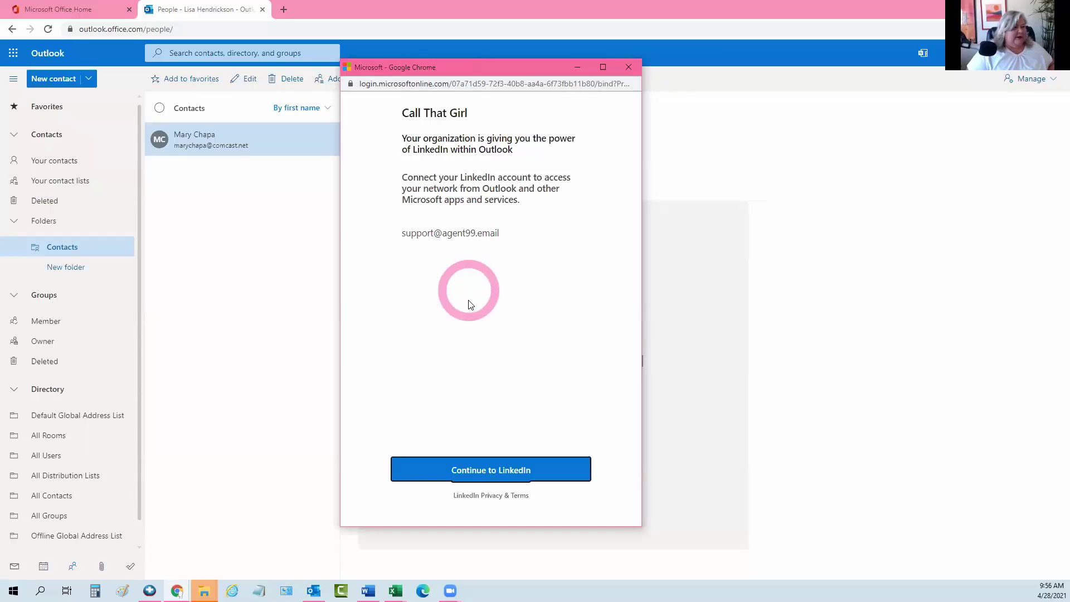
{"action": "left_click", "coordinate": [480, 473]}
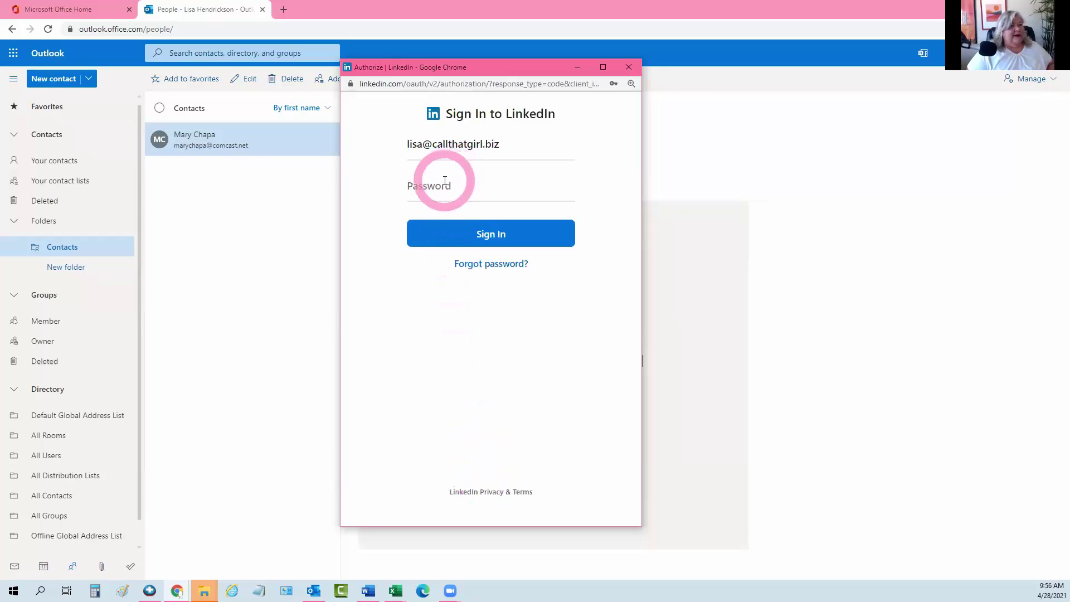
Sign in to LinkedIn with the saved password and accept sharing account data.
{"action": "left_click", "coordinate": [432, 199]}
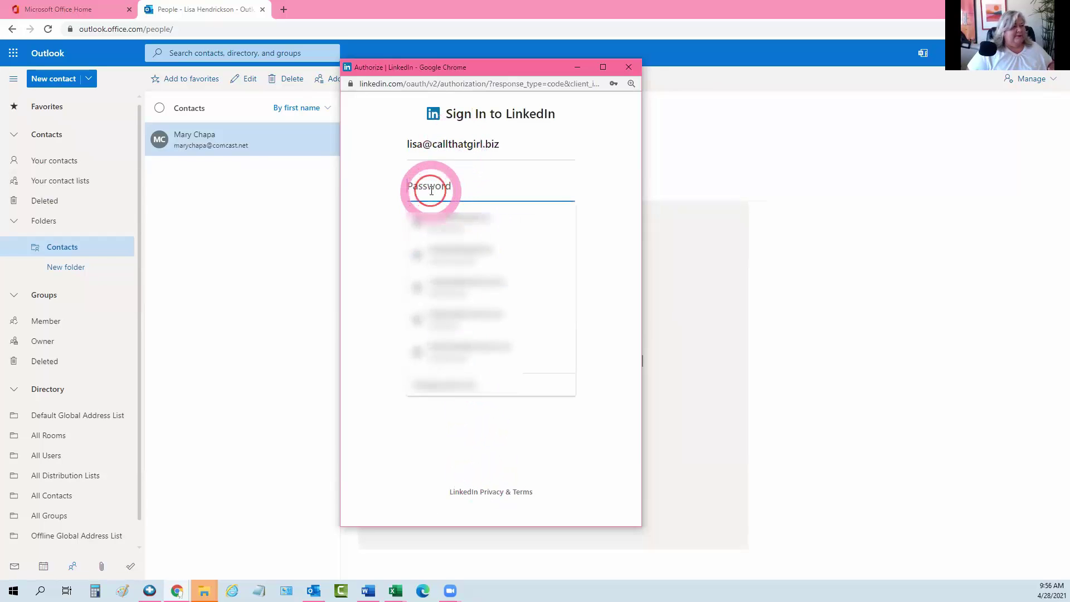
{"action": "left_click", "coordinate": [431, 228]}
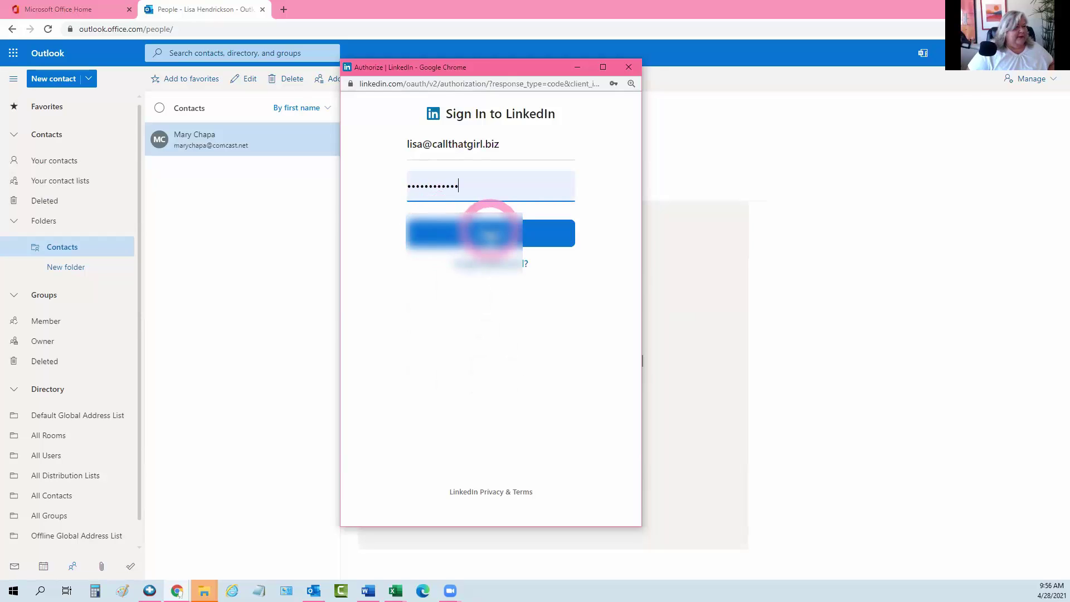
{"action": "left_click", "coordinate": [490, 234]}
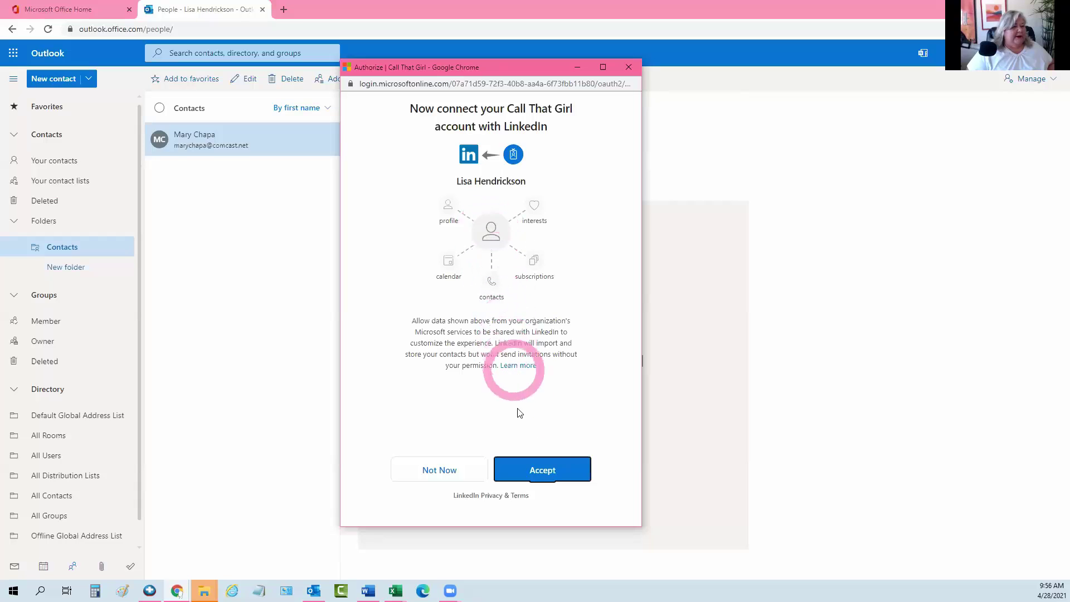
{"action": "left_click", "coordinate": [545, 475]}
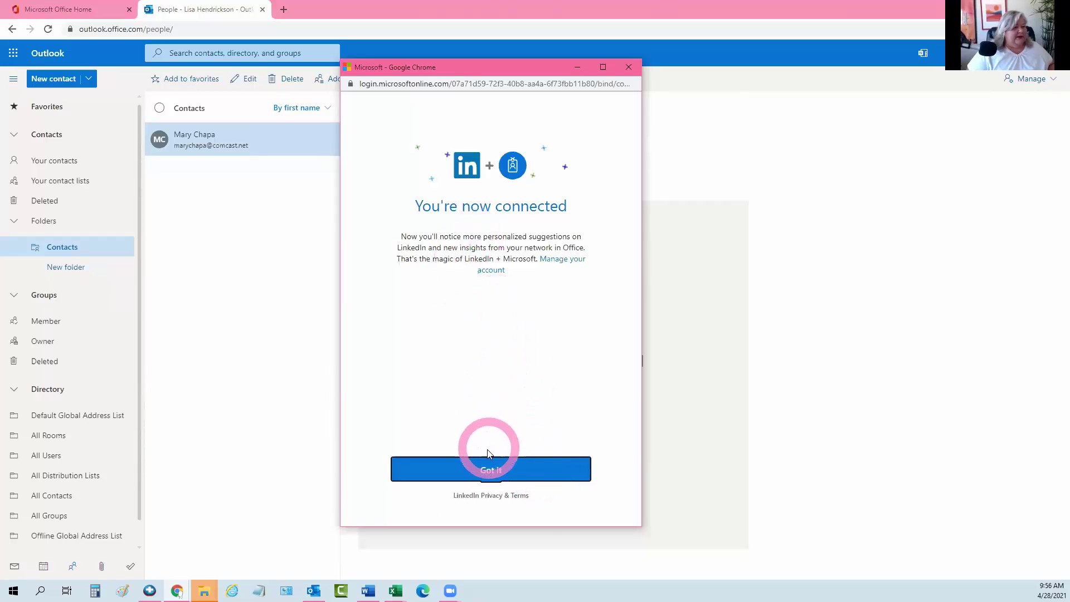
{"action": "left_click", "coordinate": [484, 472]}
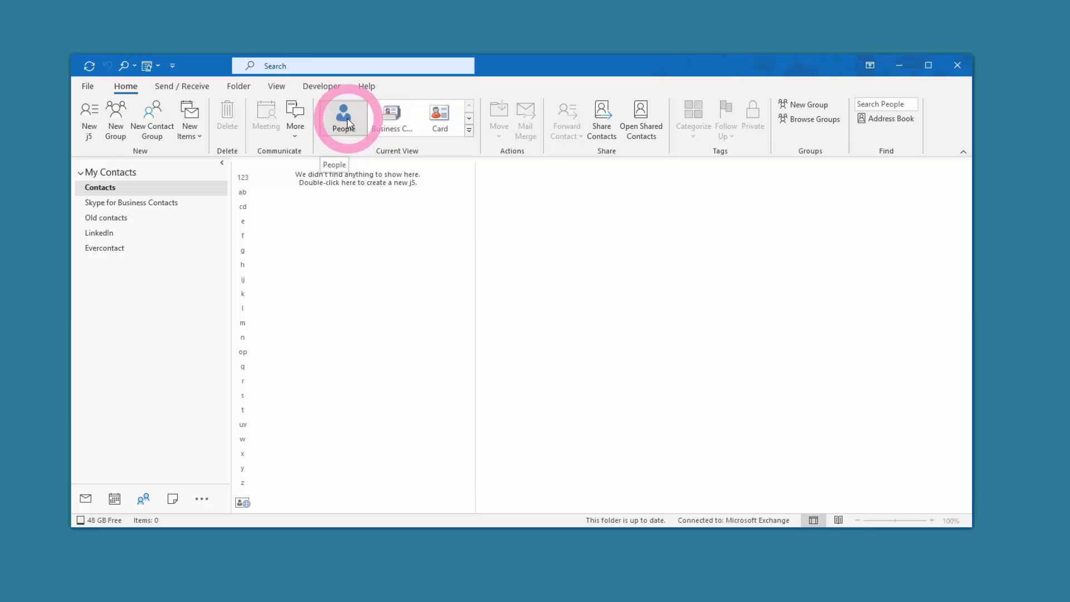
Browse the Current View layouts for contacts, keeping the People layout.
{"action": "left_click", "coordinate": [469, 131]}
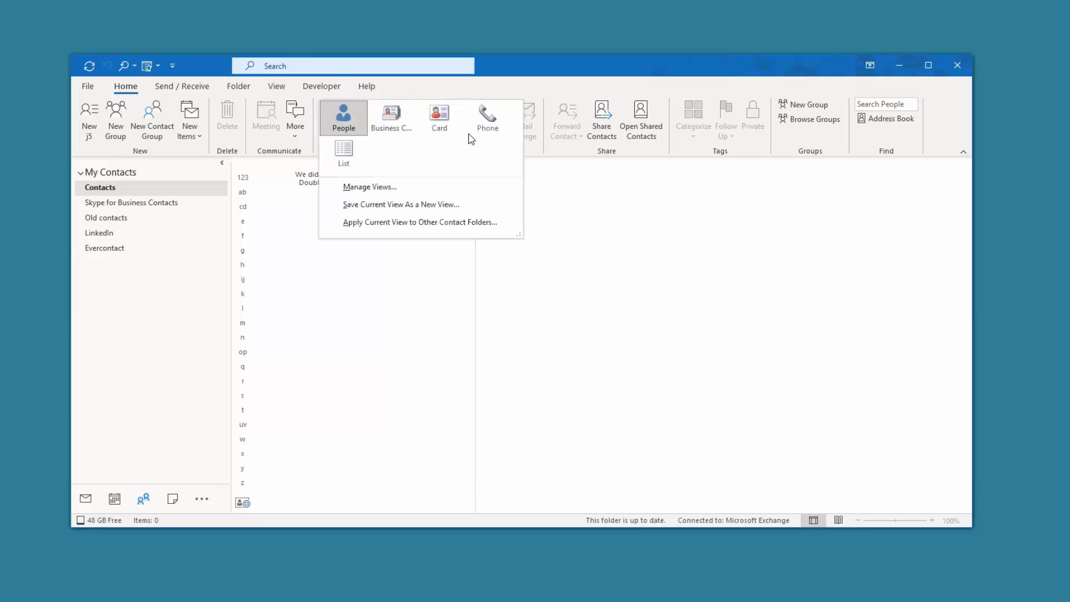
{"action": "left_click", "coordinate": [343, 118]}
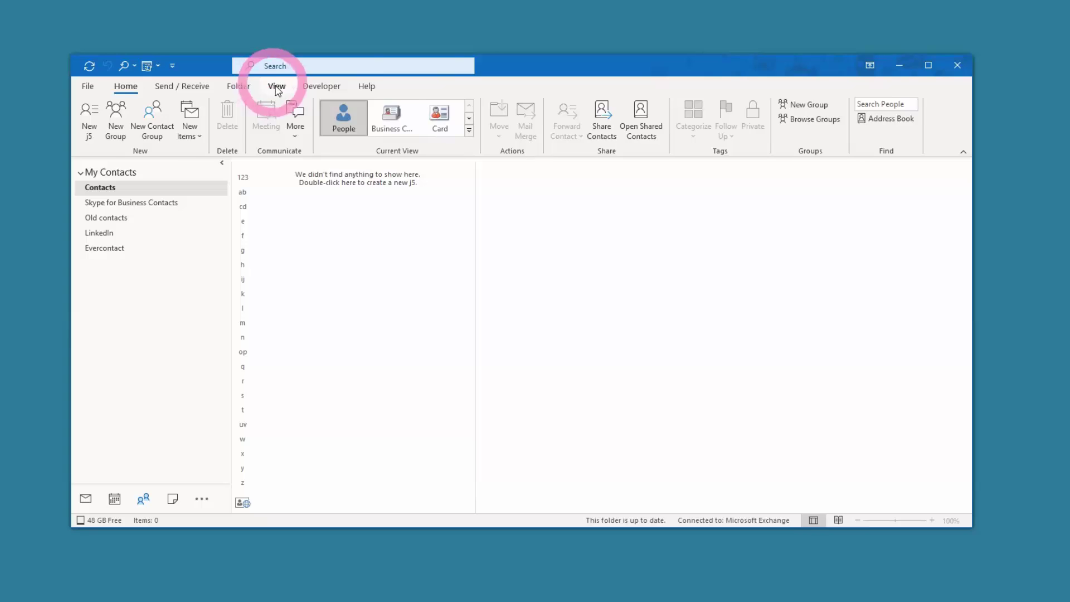
{"action": "left_click", "coordinate": [277, 86]}
{"action": "left_click", "coordinate": [94, 123]}
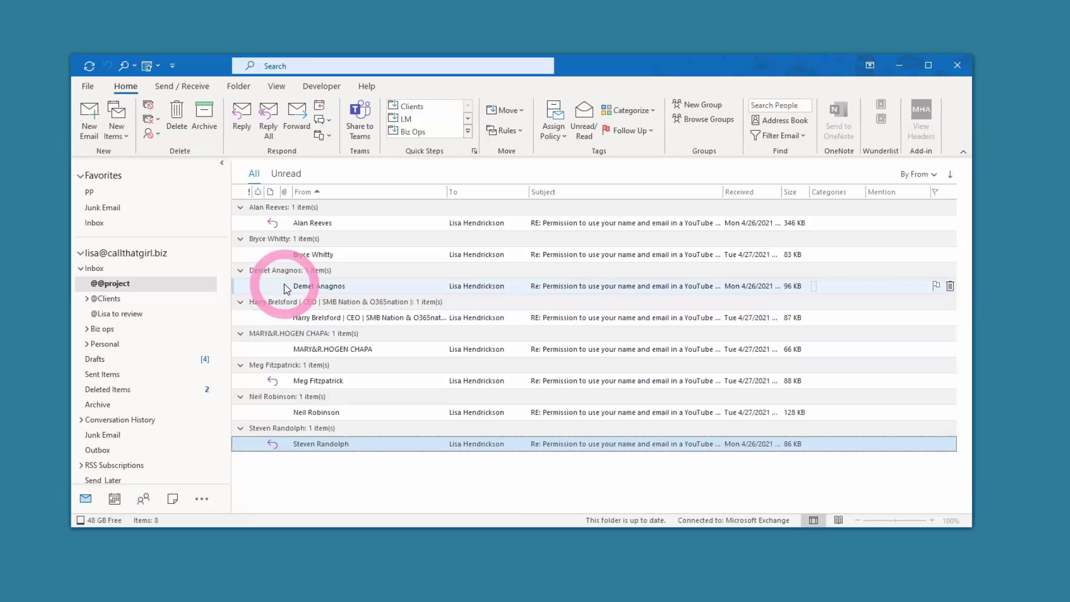
Make a saved contact from the selected permission reply's sender, then go to People.
{"action": "left_click", "coordinate": [301, 351]}
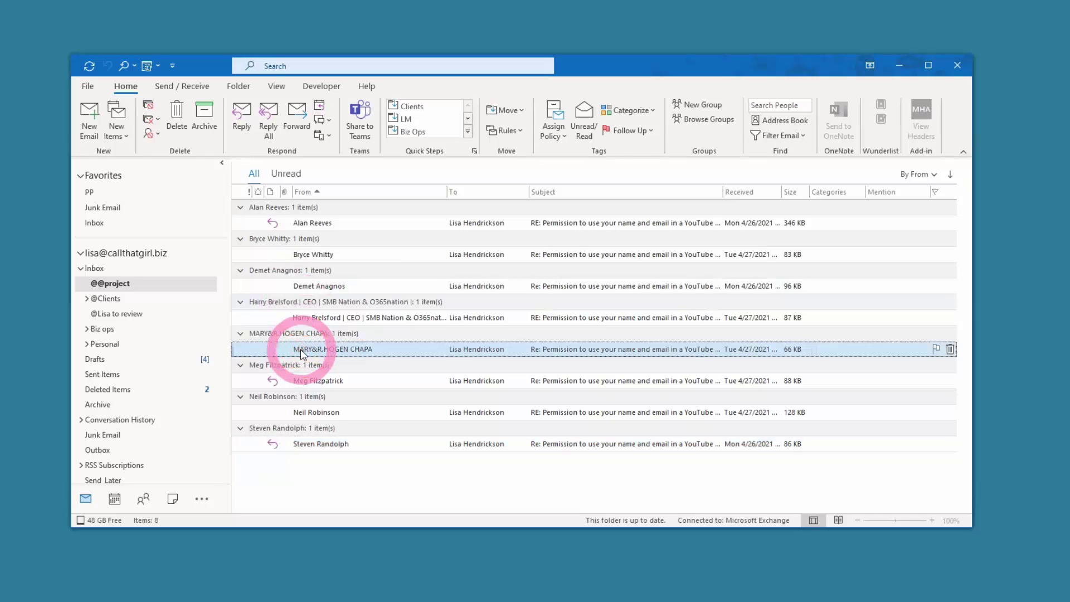
{"action": "left_click_drag", "start_coordinate": [301, 351], "coordinate": [143, 499]}
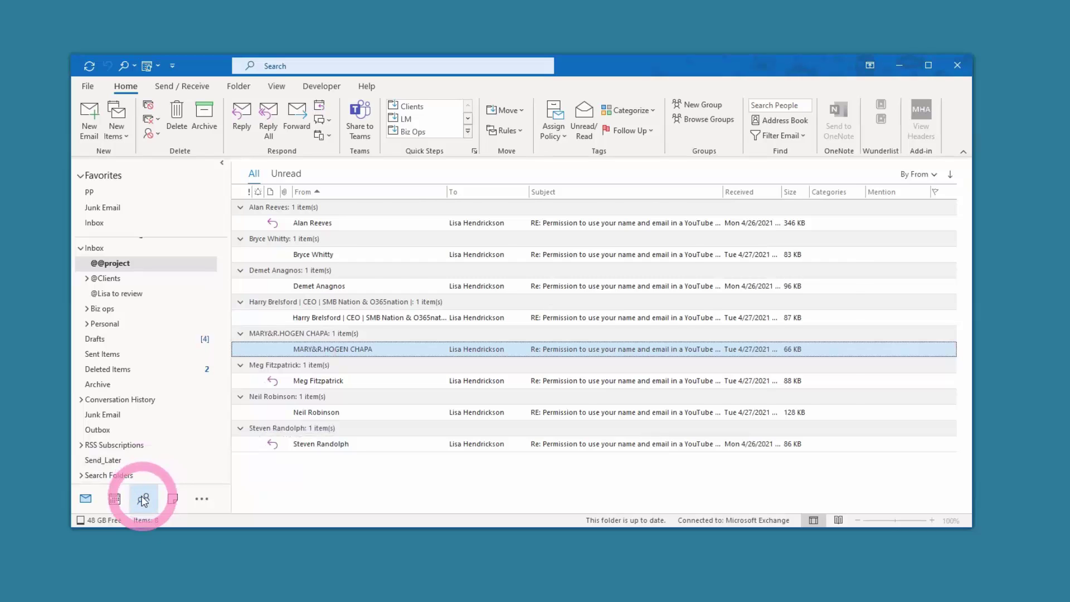
{"action": "left_click", "coordinate": [421, 301]}
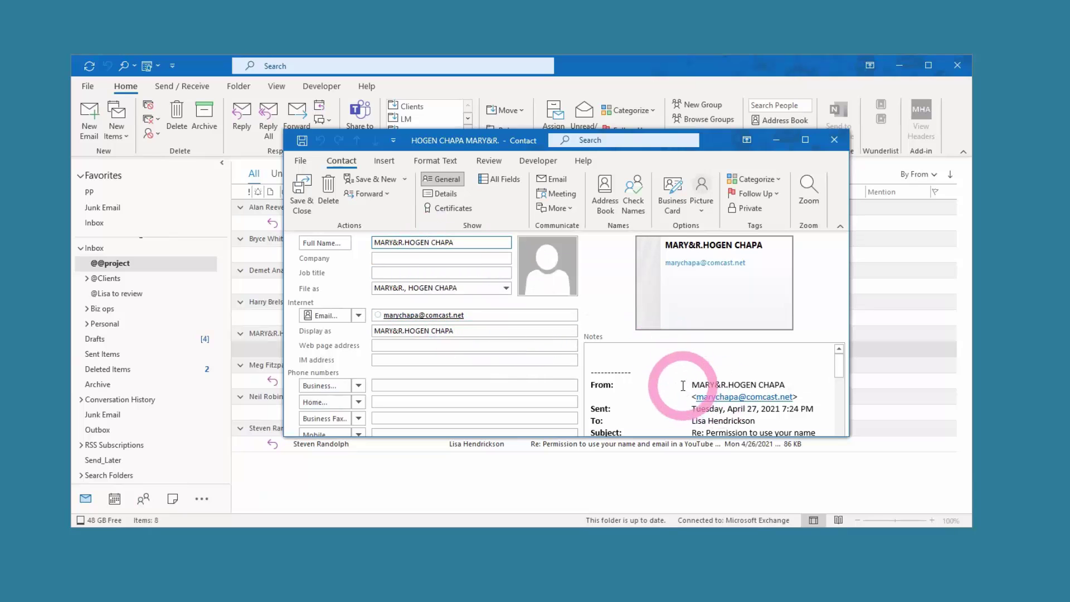
{"action": "scroll", "coordinate": [683, 386], "scroll_direction": "down", "scroll_amount": 2}
{"action": "scroll", "coordinate": [683, 385], "scroll_direction": "up", "scroll_amount": 2}
{"action": "left_click", "coordinate": [302, 195]}
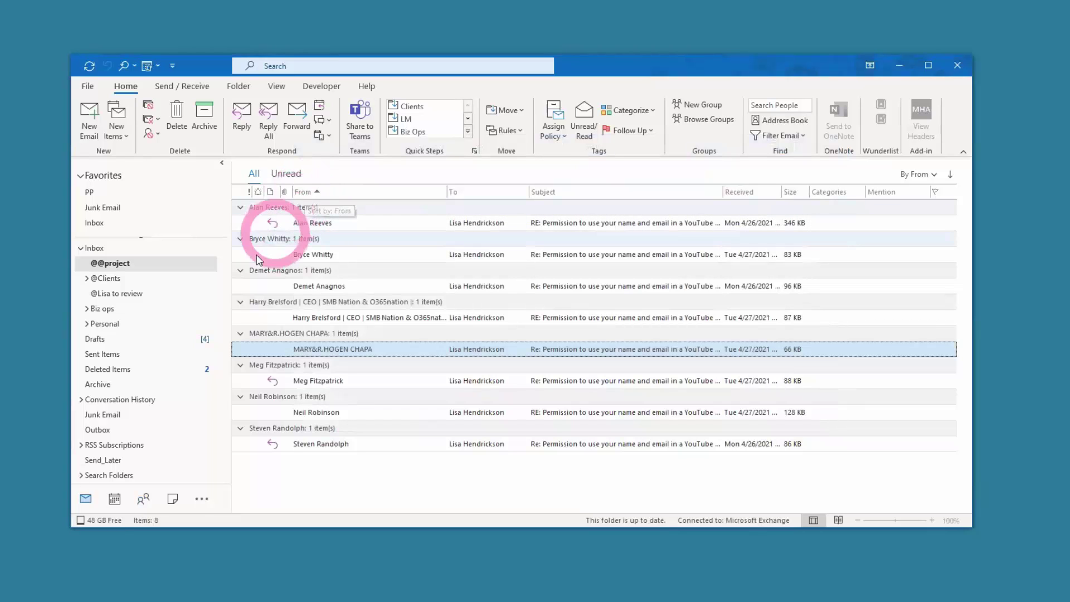
{"action": "left_click", "coordinate": [144, 498]}
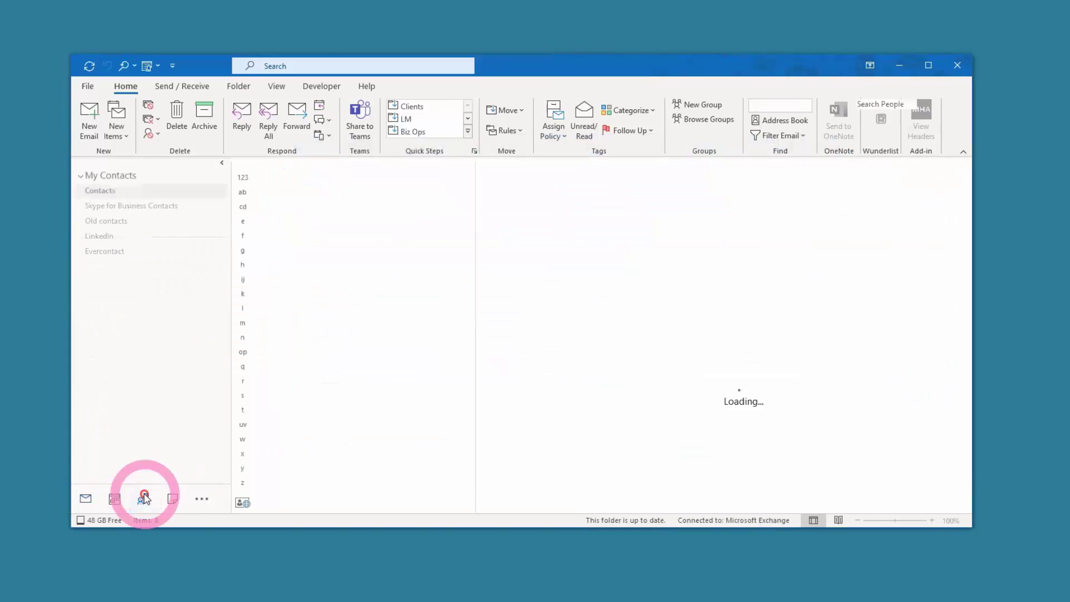
Open the new contact's LinkedIn profile and browse its mutual connections and work experience.
{"action": "left_click", "coordinate": [354, 189]}
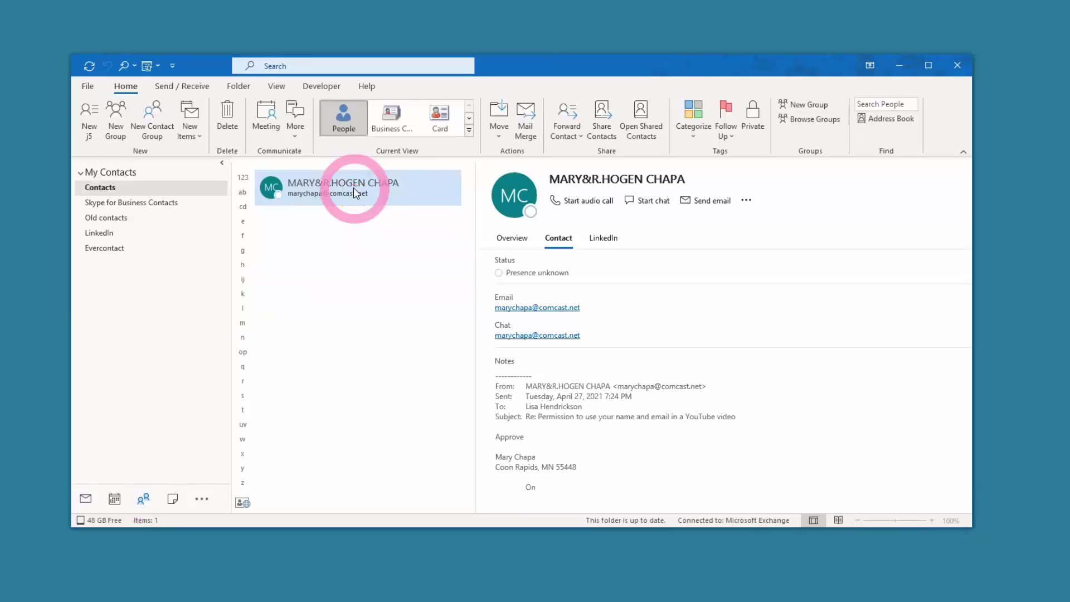
{"action": "left_click", "coordinate": [607, 240]}
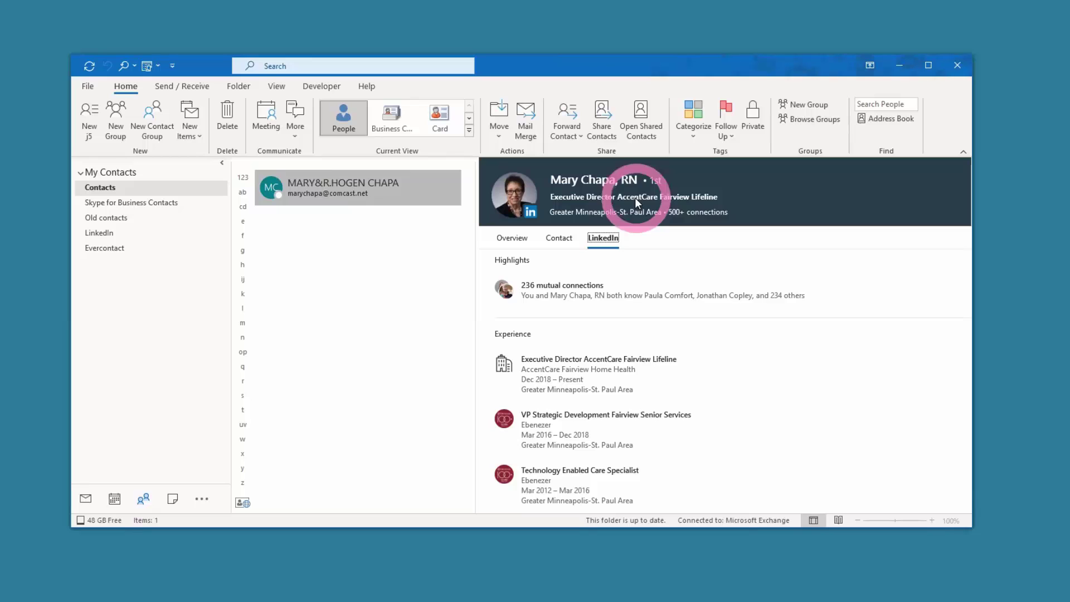
{"action": "scroll", "coordinate": [602, 377], "scroll_direction": "down", "scroll_amount": 1}
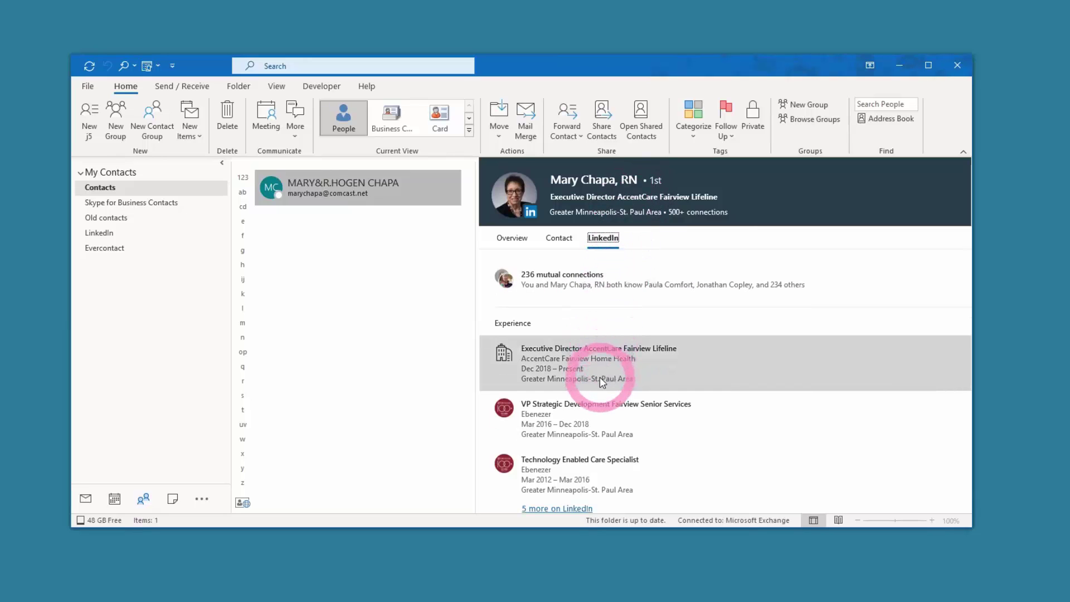
{"action": "scroll", "coordinate": [600, 377], "scroll_direction": "up", "scroll_amount": 1}
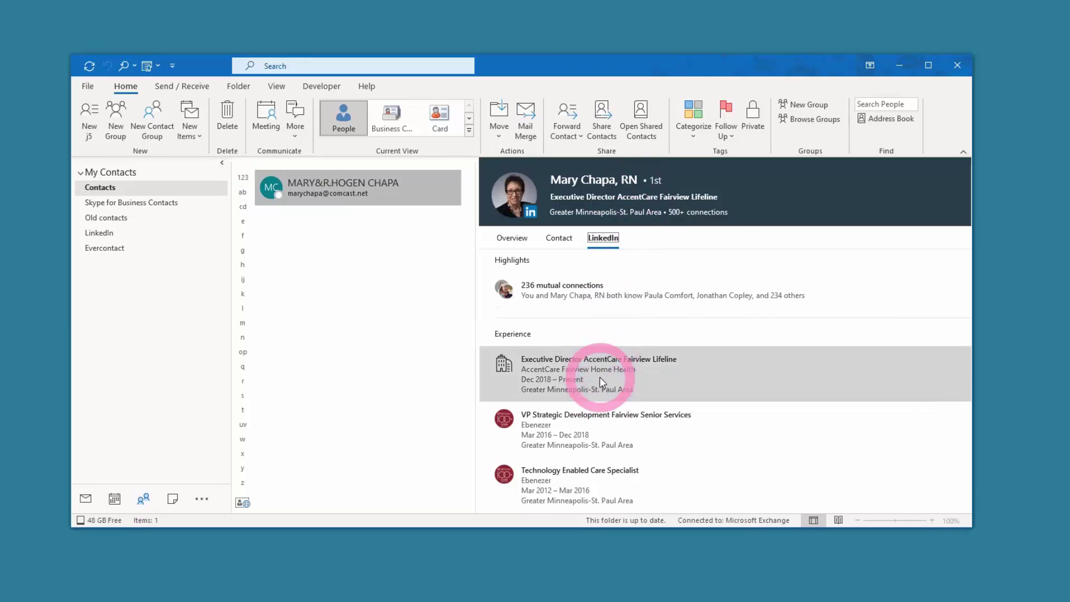
{"action": "scroll", "coordinate": [600, 376], "scroll_direction": "down", "scroll_amount": 1}
{"action": "left_click", "coordinate": [555, 510]}
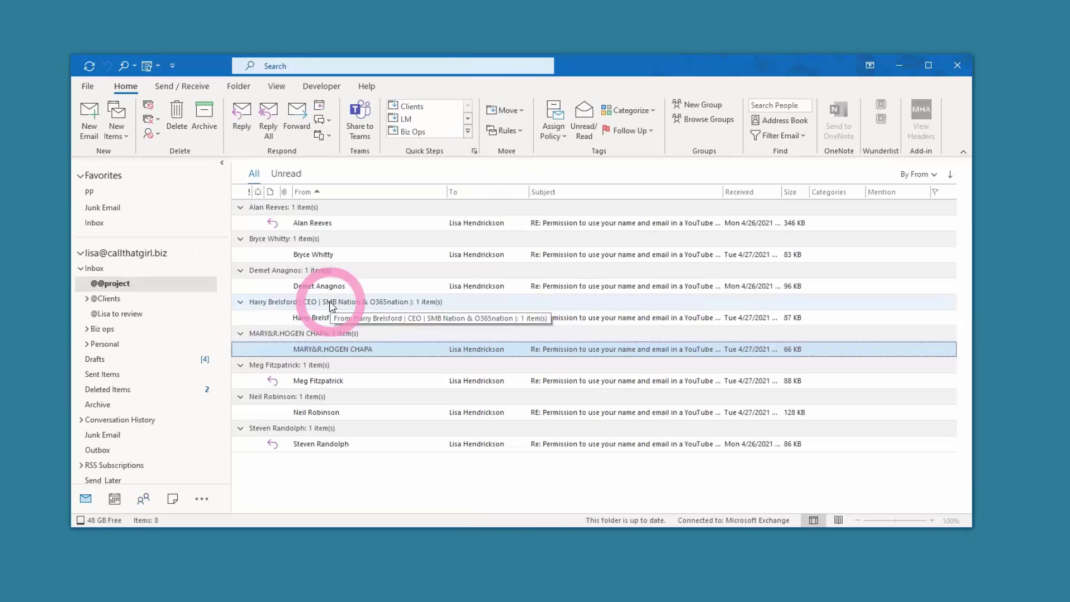
Save contacts from three more permission-reply senders, ending with the bottom message's sender.
{"action": "left_click_drag", "start_coordinate": [317, 384], "coordinate": [146, 501]}
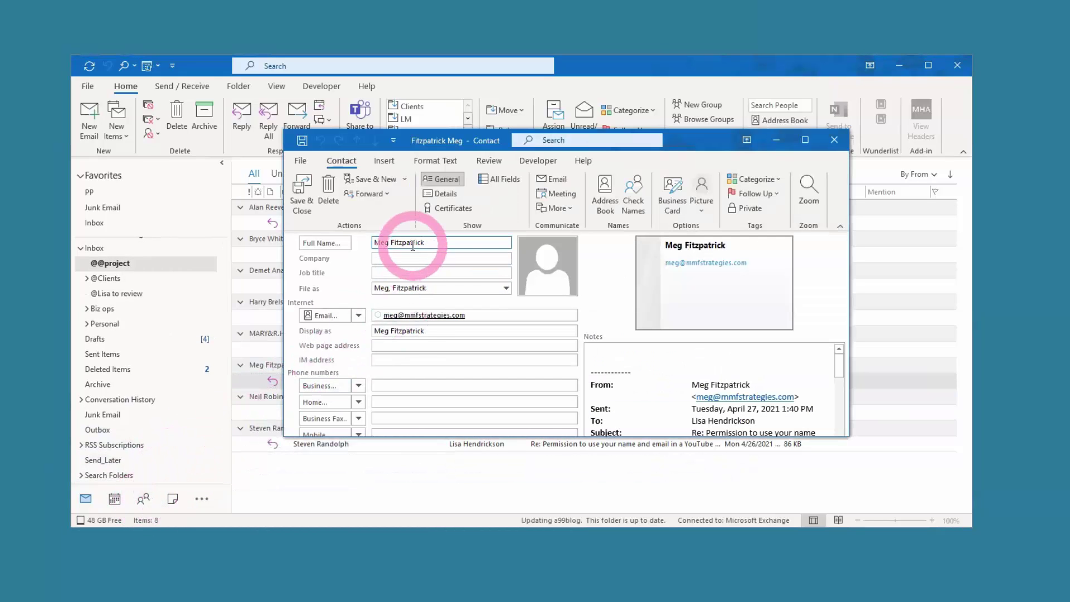
{"action": "mouse_move", "coordinate": [410, 316]}
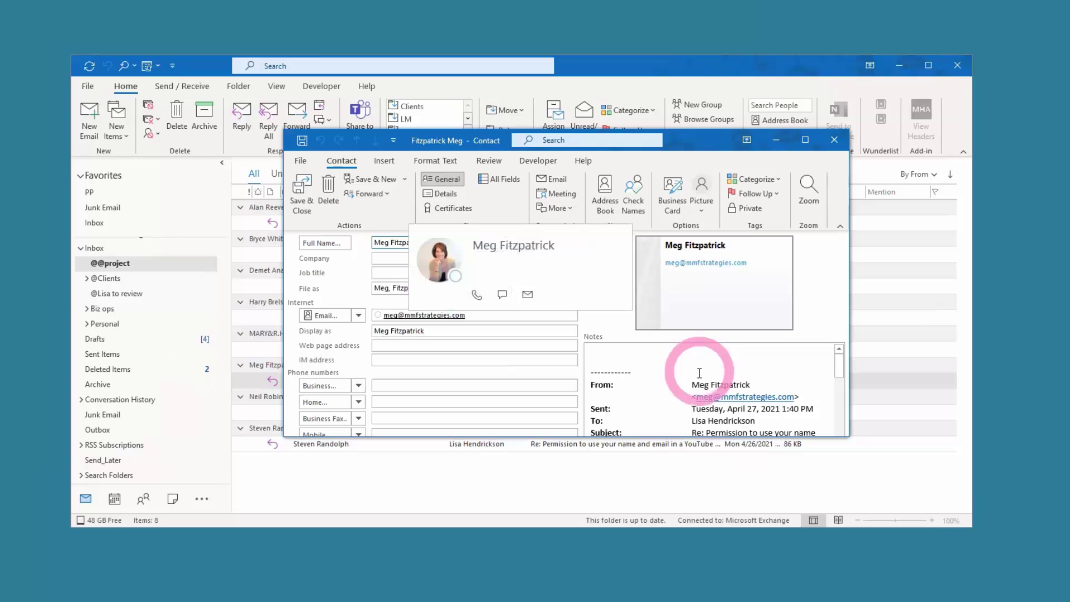
{"action": "left_click", "coordinate": [301, 192]}
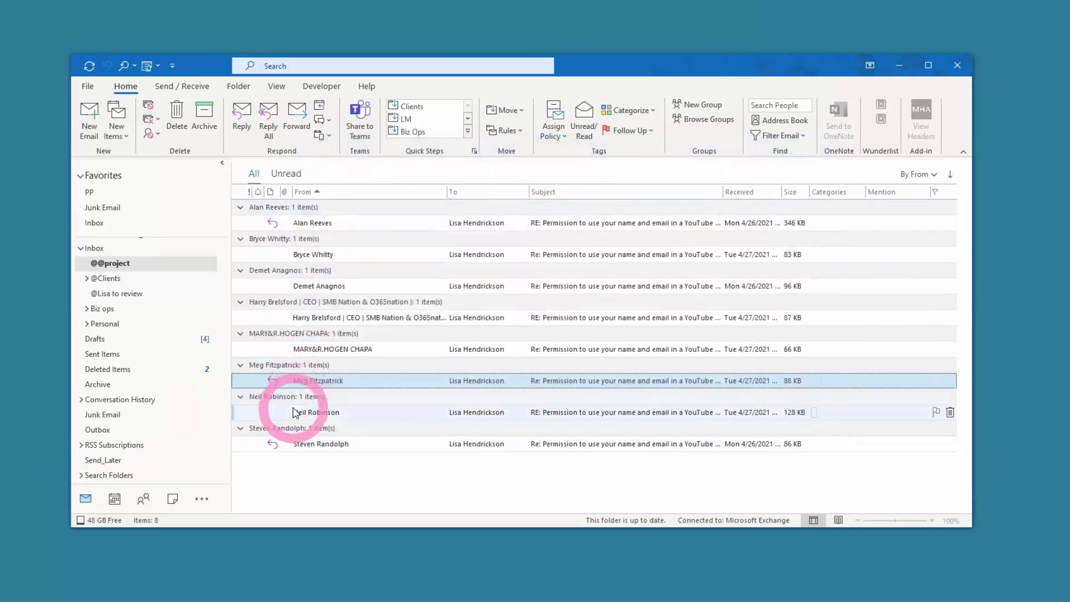
{"action": "left_click", "coordinate": [298, 412]}
{"action": "scroll", "coordinate": [167, 474], "scroll_direction": "down", "scroll_amount": 1}
{"action": "left_click_drag", "start_coordinate": [144, 489], "coordinate": [143, 490]}
{"action": "left_click", "coordinate": [307, 212]}
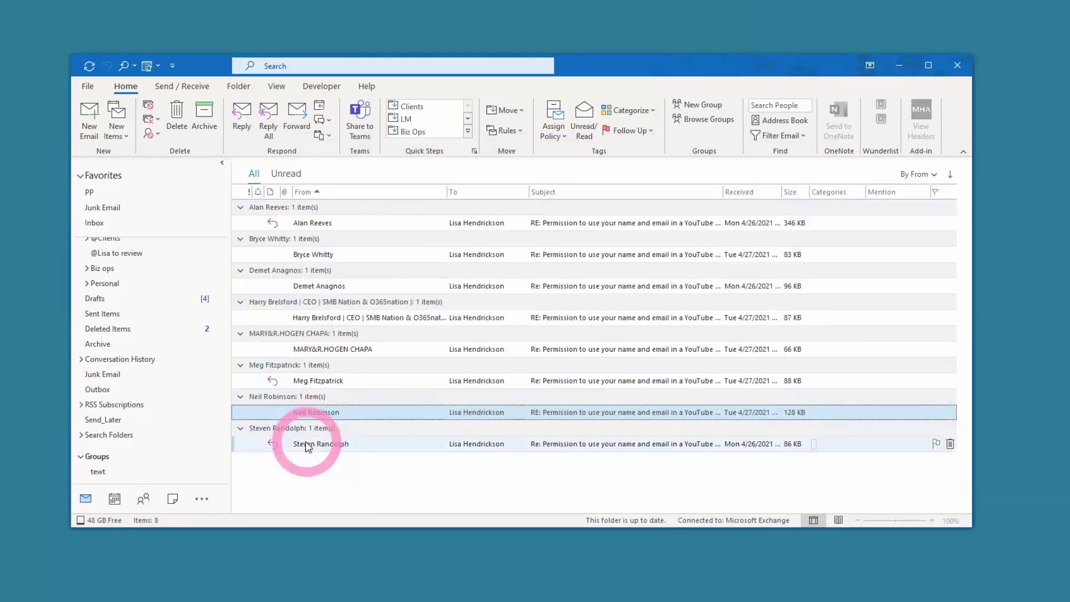
{"action": "left_click_drag", "start_coordinate": [307, 446], "coordinate": [143, 498]}
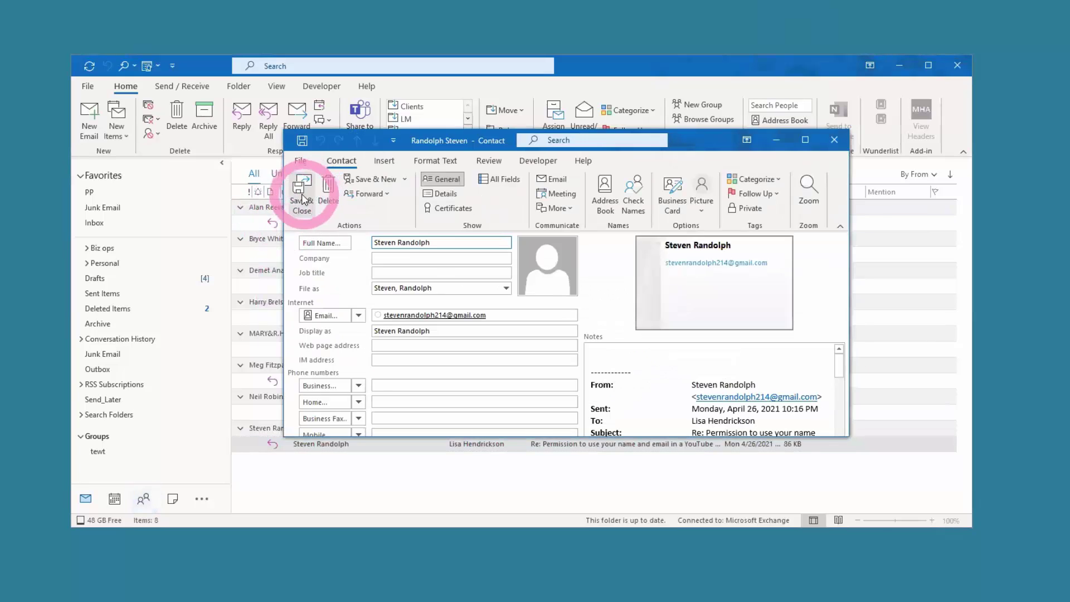
{"action": "left_click", "coordinate": [302, 196]}
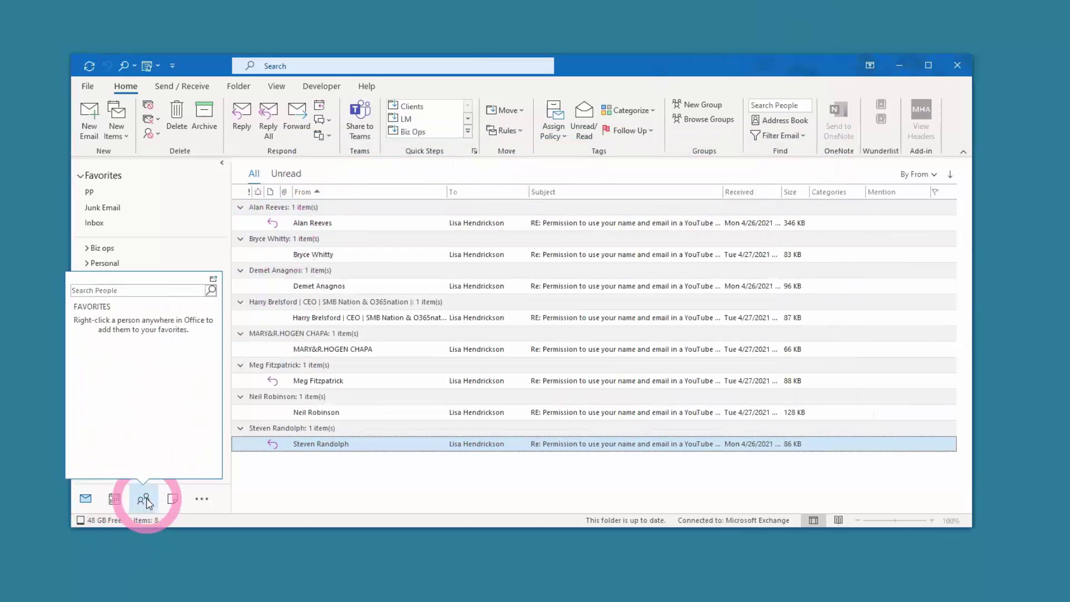
In People, view the LinkedIn profiles of the second, third and last contacts.
{"action": "left_click", "coordinate": [144, 499]}
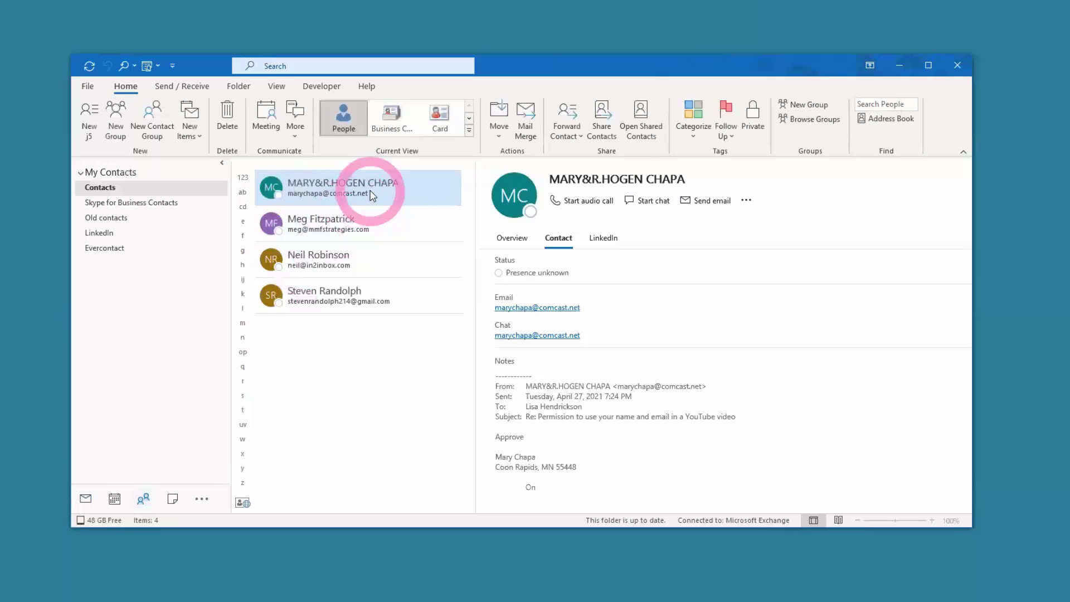
{"action": "left_click", "coordinate": [363, 199]}
{"action": "left_click", "coordinate": [361, 220]}
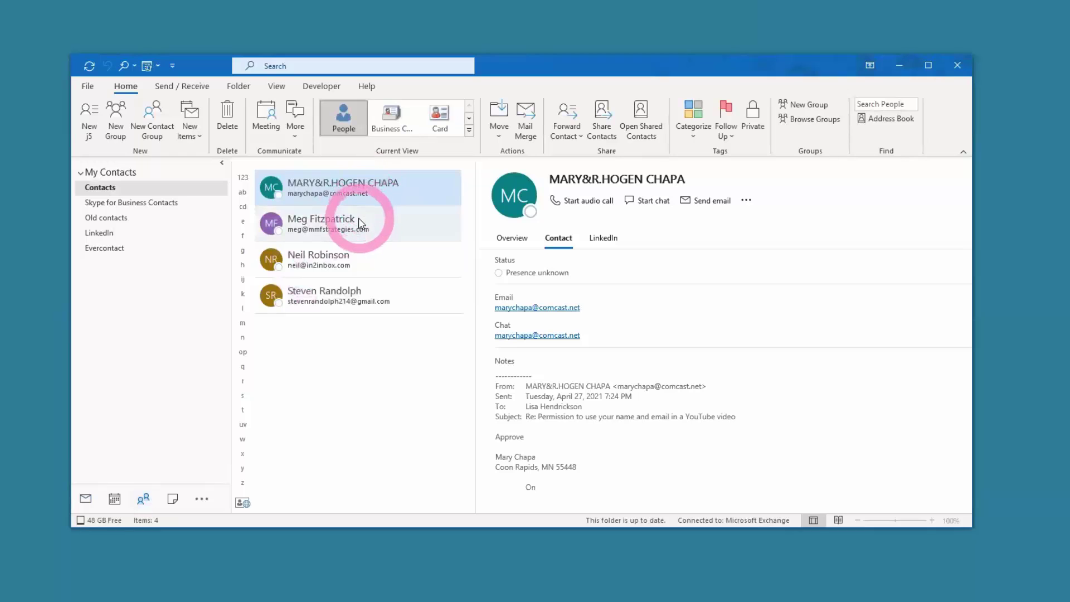
{"action": "left_click", "coordinate": [601, 240]}
{"action": "left_click", "coordinate": [557, 239]}
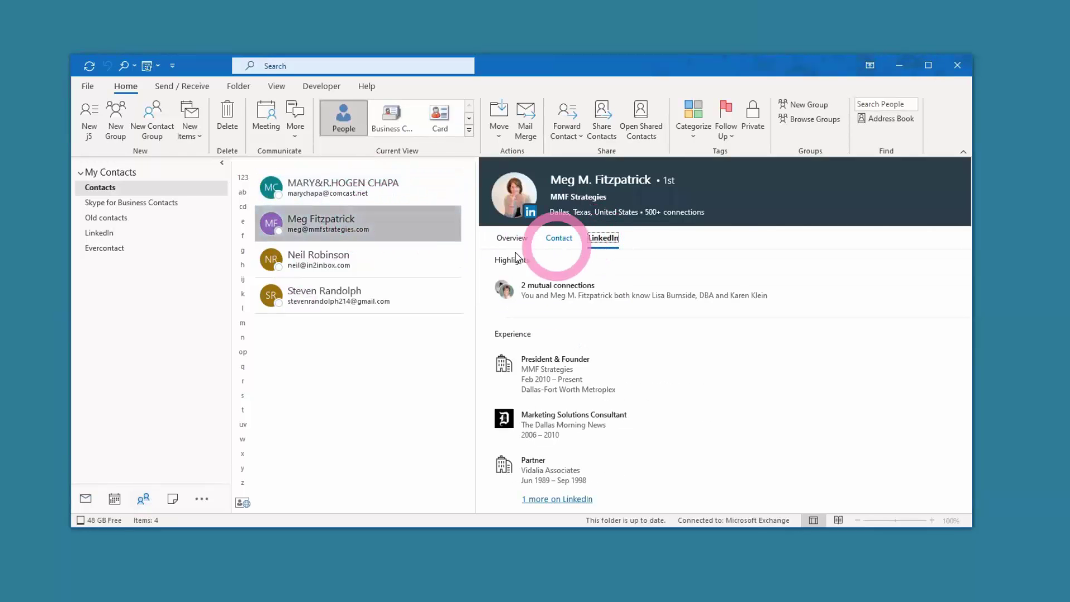
{"action": "left_click", "coordinate": [408, 265]}
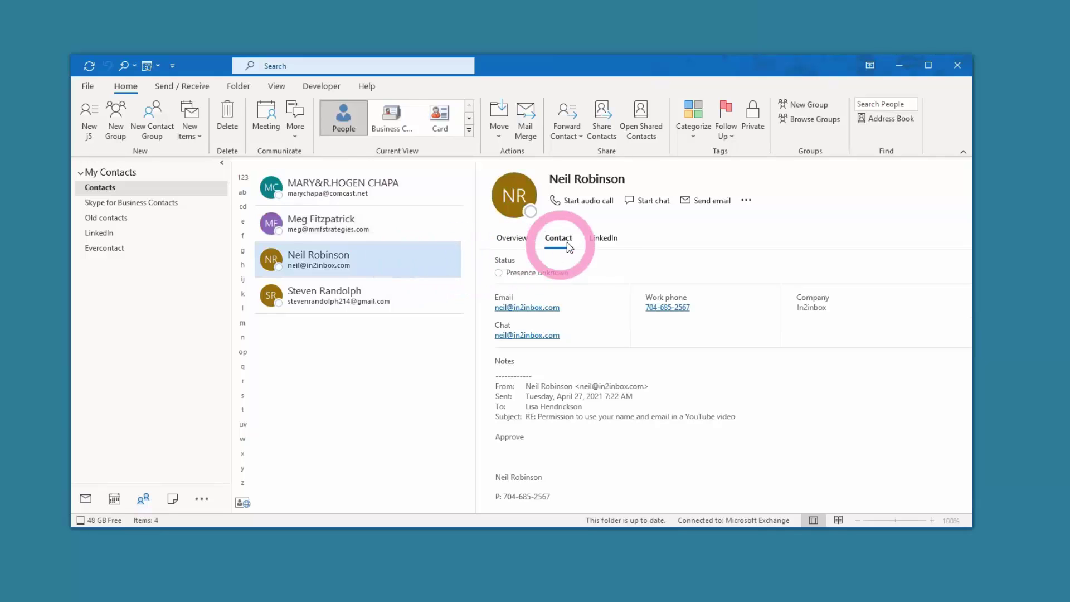
{"action": "left_click", "coordinate": [602, 238]}
{"action": "left_click", "coordinate": [404, 301]}
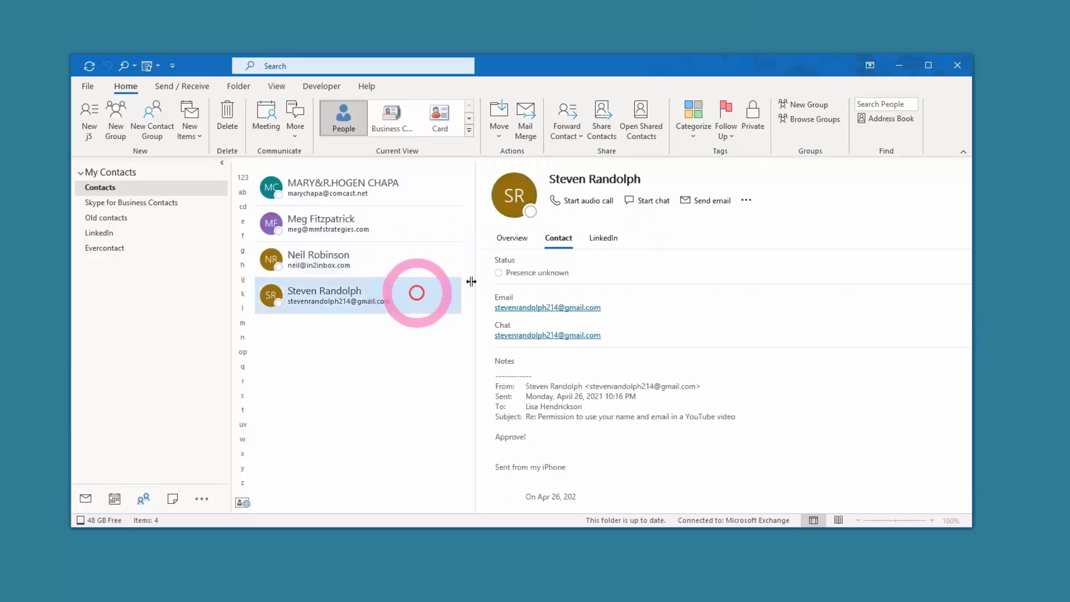
{"action": "left_click", "coordinate": [603, 239]}
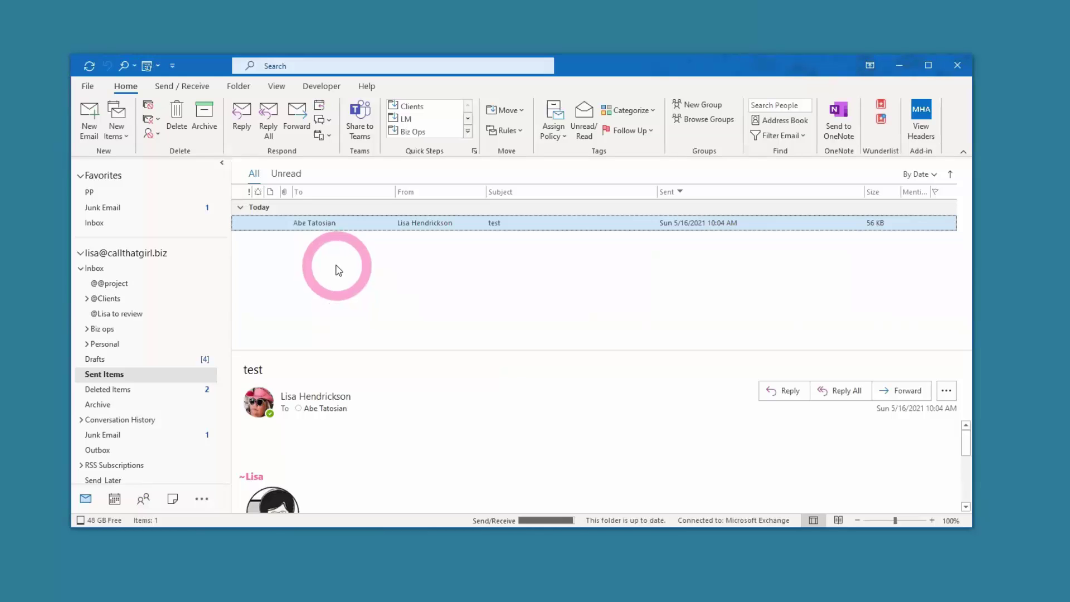
Save the test message's recipient as a contact from its contact card, then open People.
{"action": "left_click", "coordinate": [319, 407]}
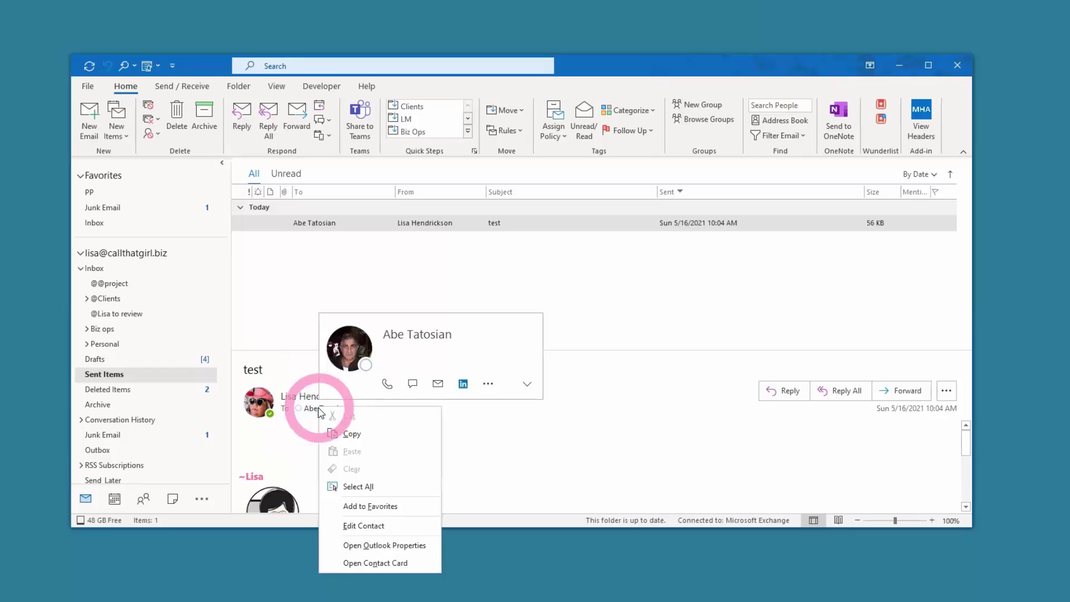
{"action": "left_click", "coordinate": [366, 525]}
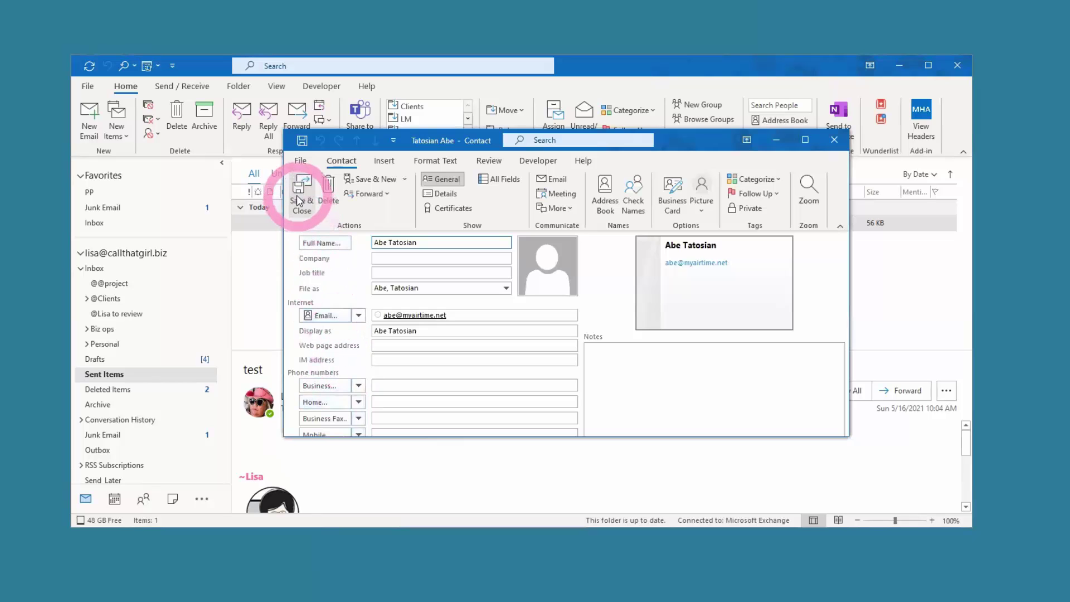
{"action": "left_click", "coordinate": [301, 195]}
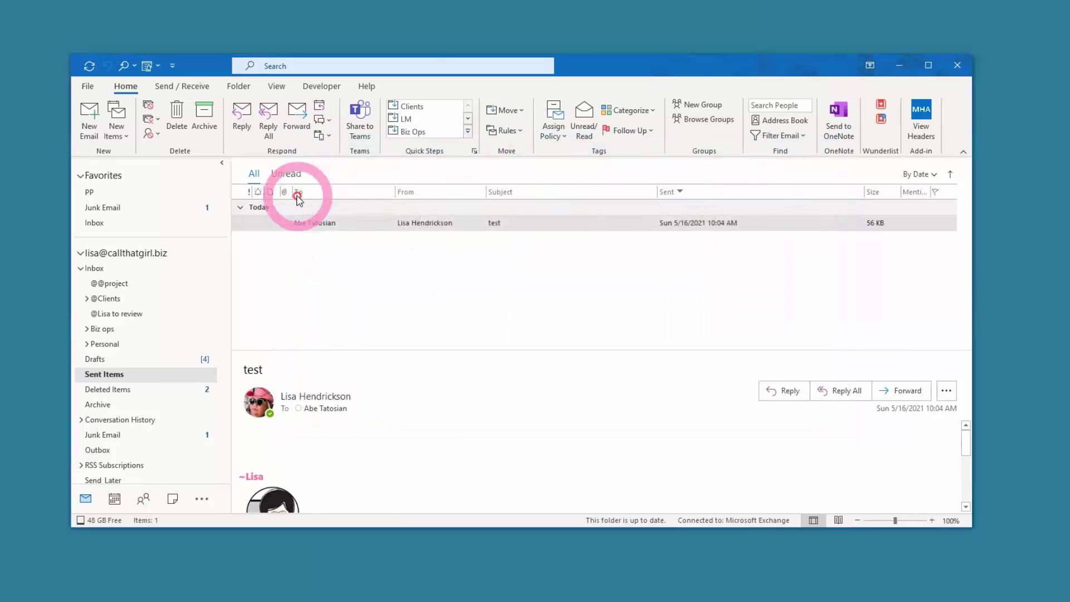
{"action": "left_click", "coordinate": [143, 499]}
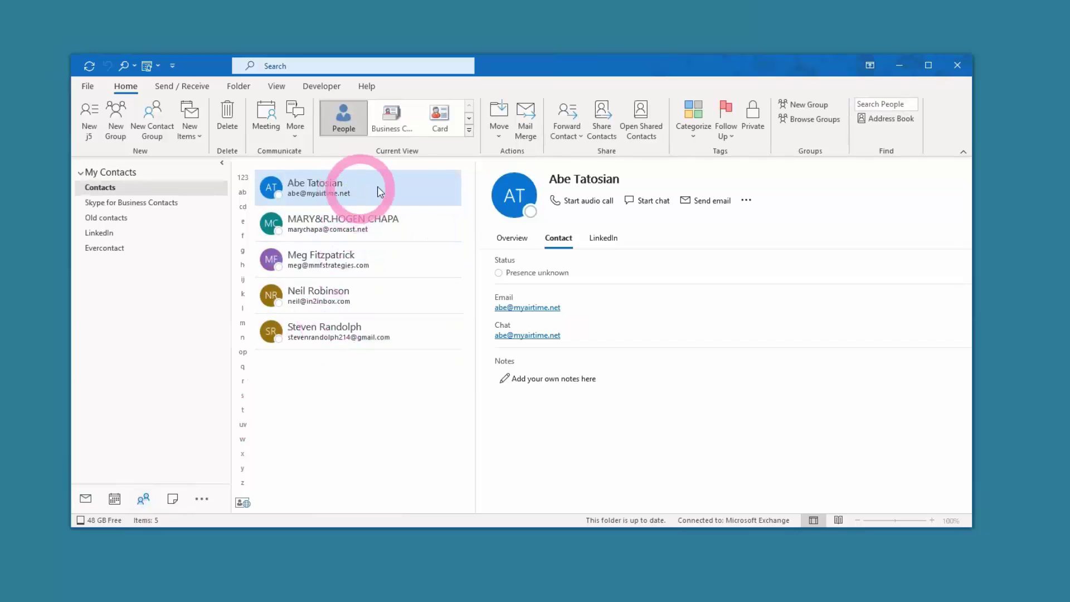
Show the newest contact's LinkedIn profile and start a new email message.
{"action": "left_click", "coordinate": [604, 239]}
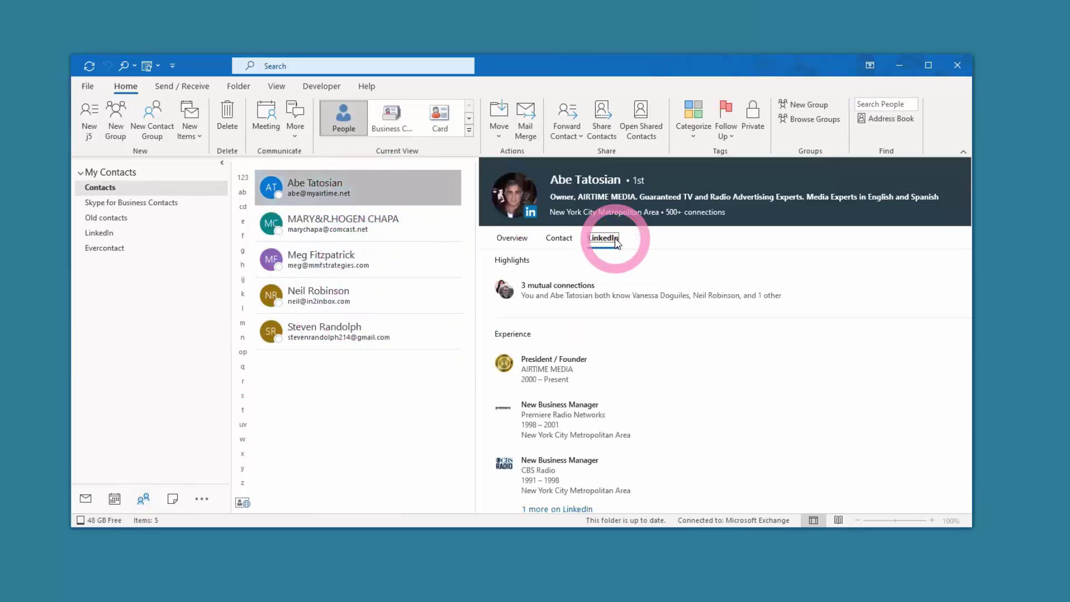
{"action": "left_click", "coordinate": [615, 267]}
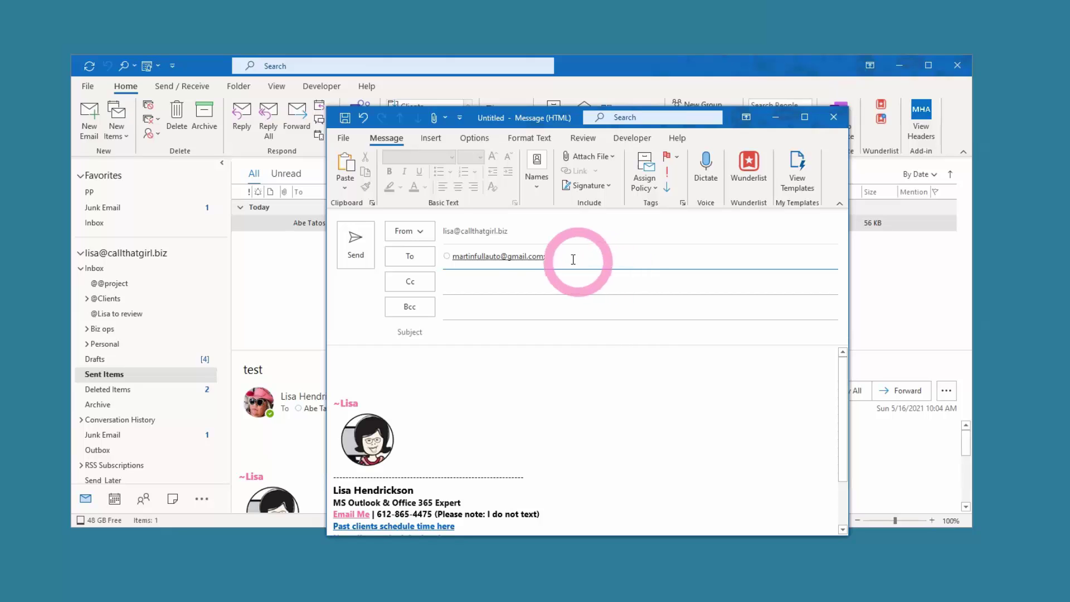
Add the To-line recipient to Outlook Contacts, save it, and return to the main window.
{"action": "right_click", "coordinate": [533, 257]}
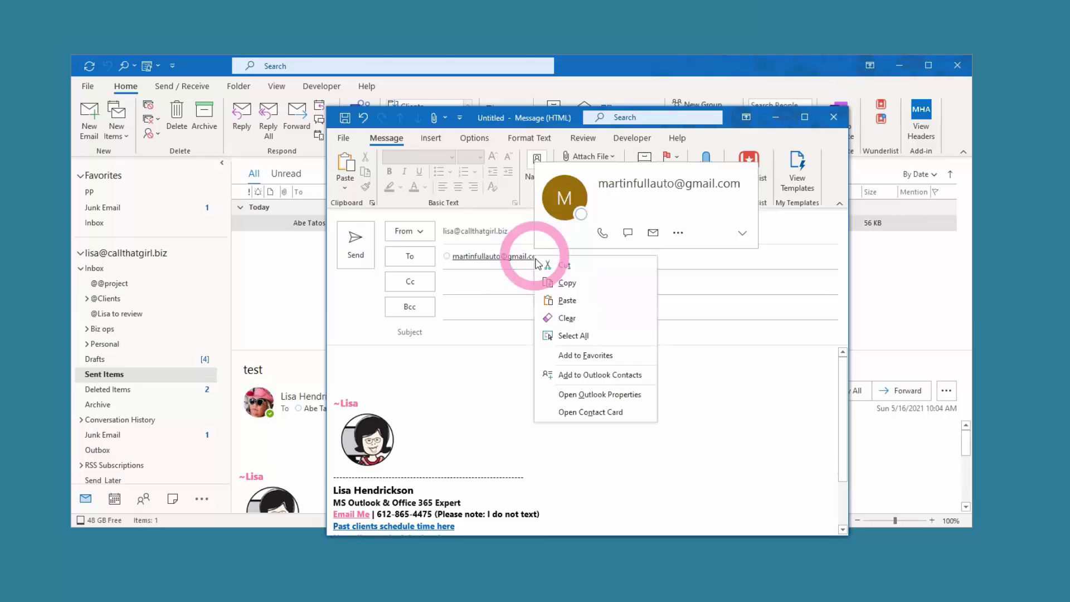
{"action": "left_click", "coordinate": [578, 370]}
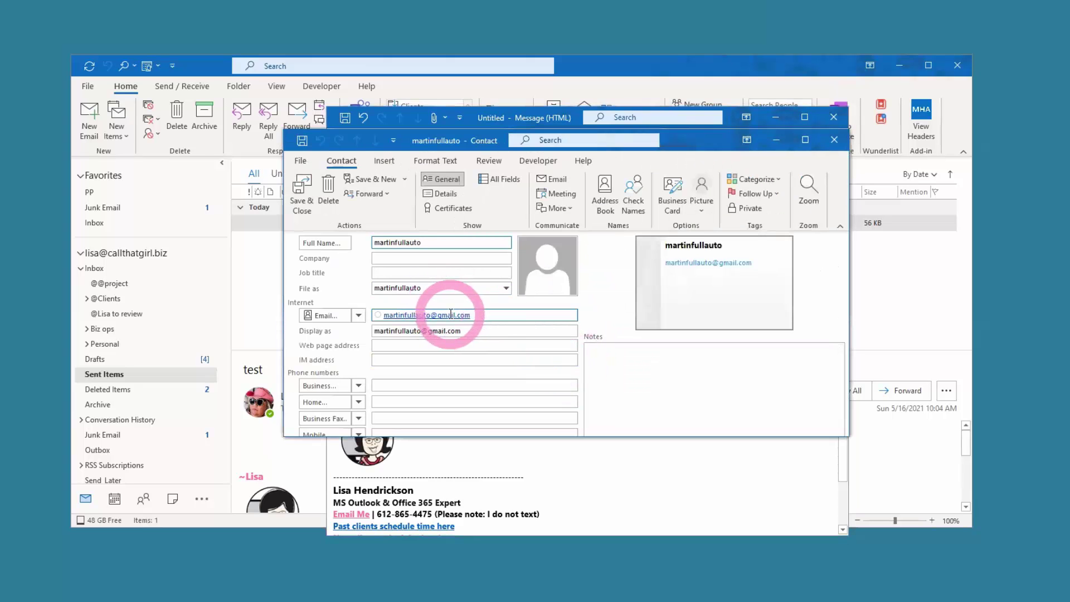
{"action": "left_click", "coordinate": [303, 208]}
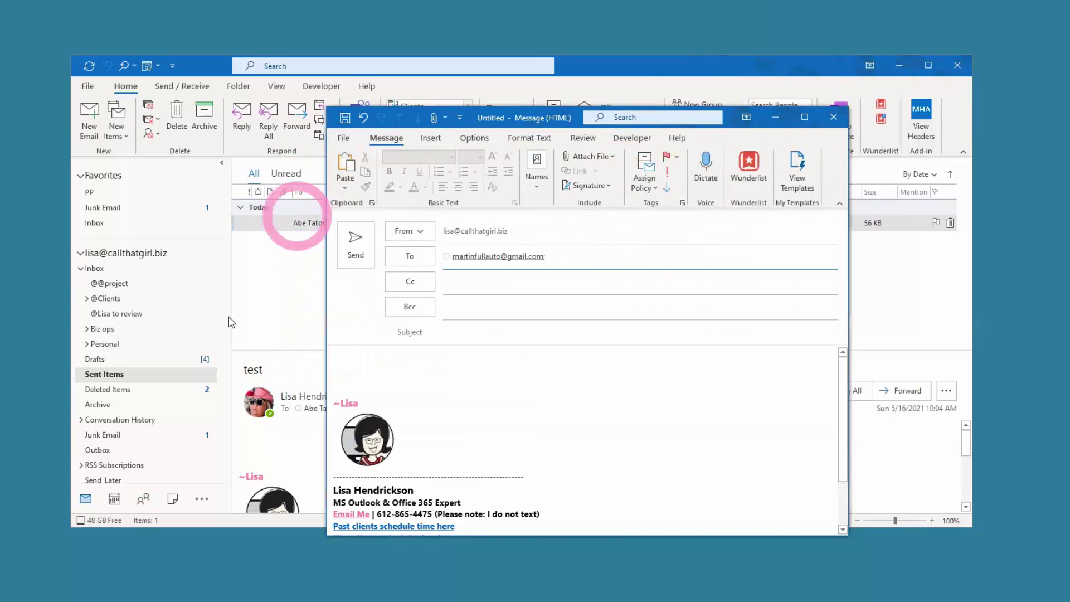
{"action": "left_click", "coordinate": [143, 498]}
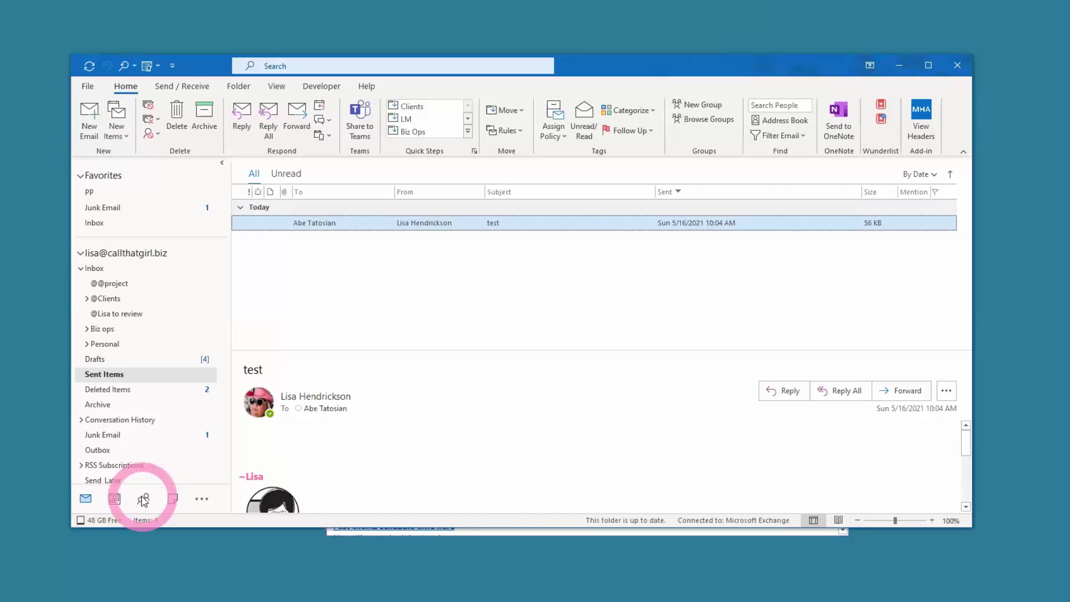
Show the address-only contact's LinkedIn profile in People and widen the window to see more.
{"action": "left_click", "coordinate": [143, 499]}
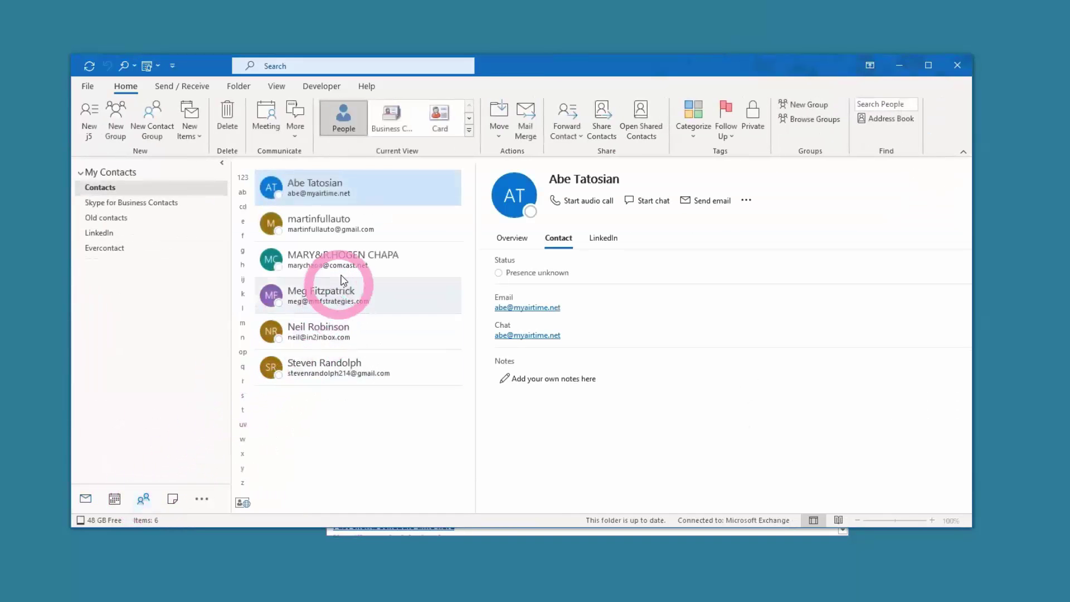
{"action": "left_click", "coordinate": [360, 232]}
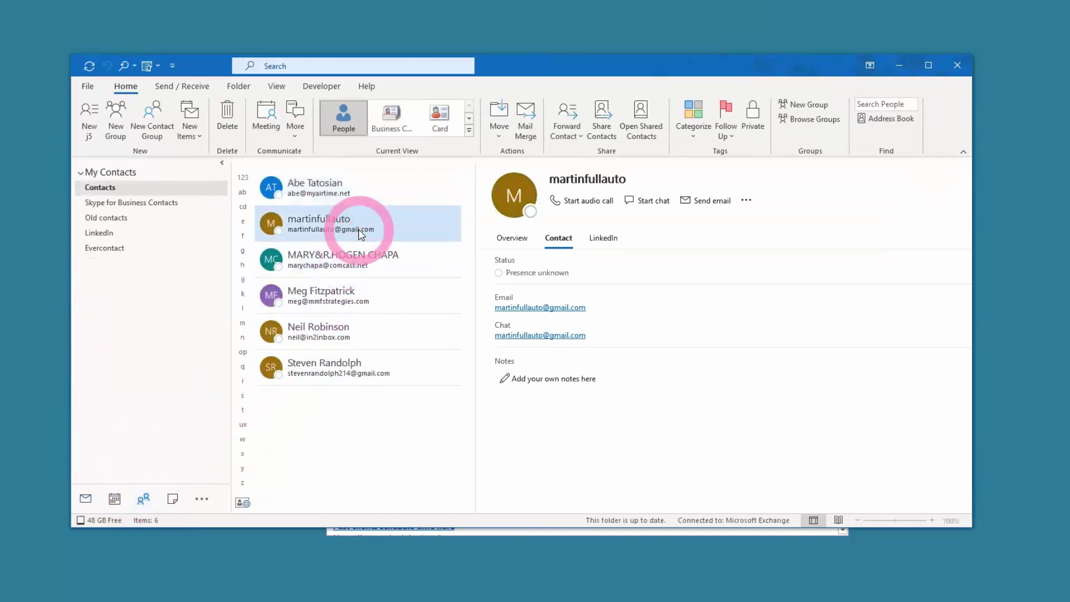
{"action": "left_click", "coordinate": [604, 239]}
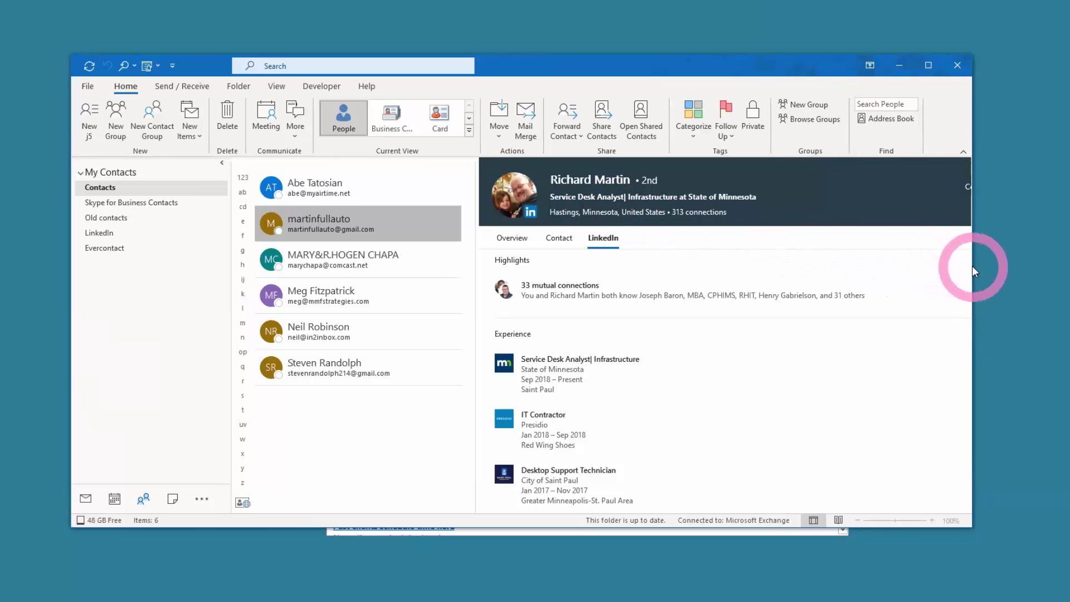
{"action": "left_click_drag", "start_coordinate": [972, 266], "coordinate": [1014, 266]}
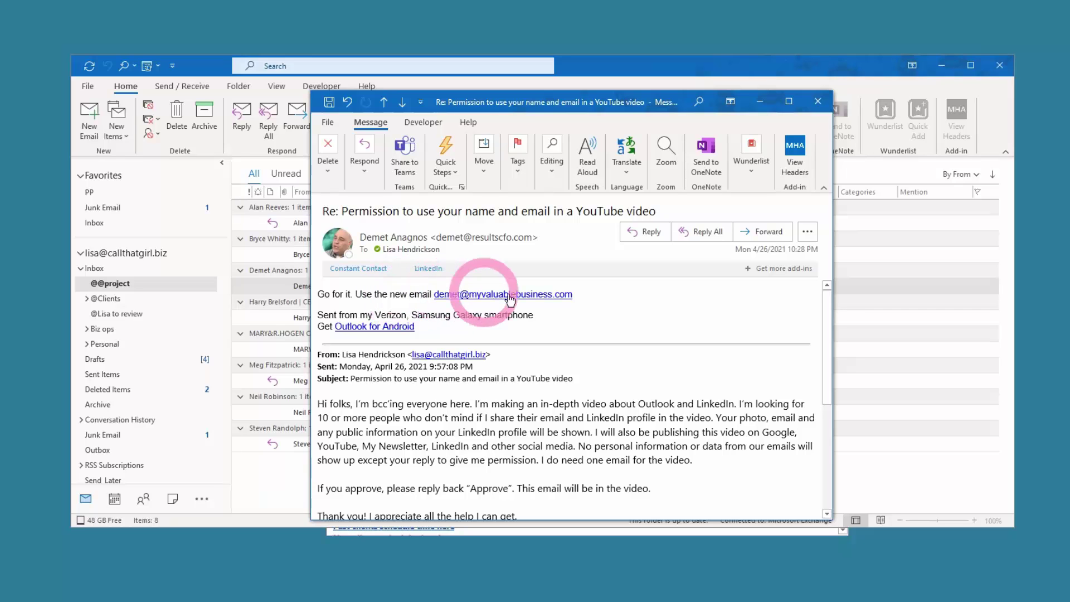
Copy the new email address from the permission reply.
{"action": "left_click", "coordinate": [566, 294]}
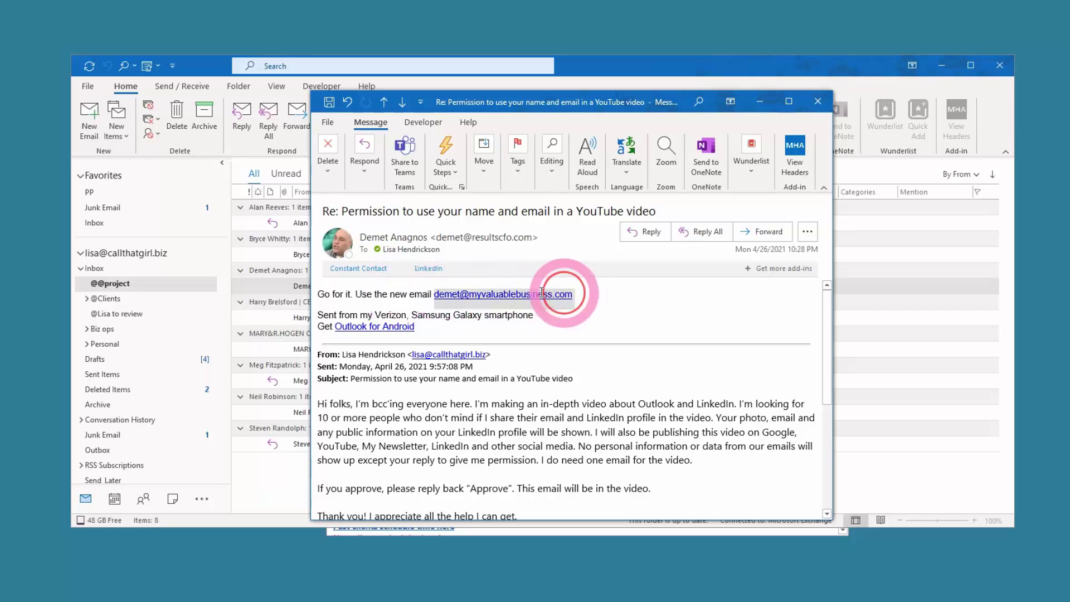
{"action": "right_click", "coordinate": [495, 302]}
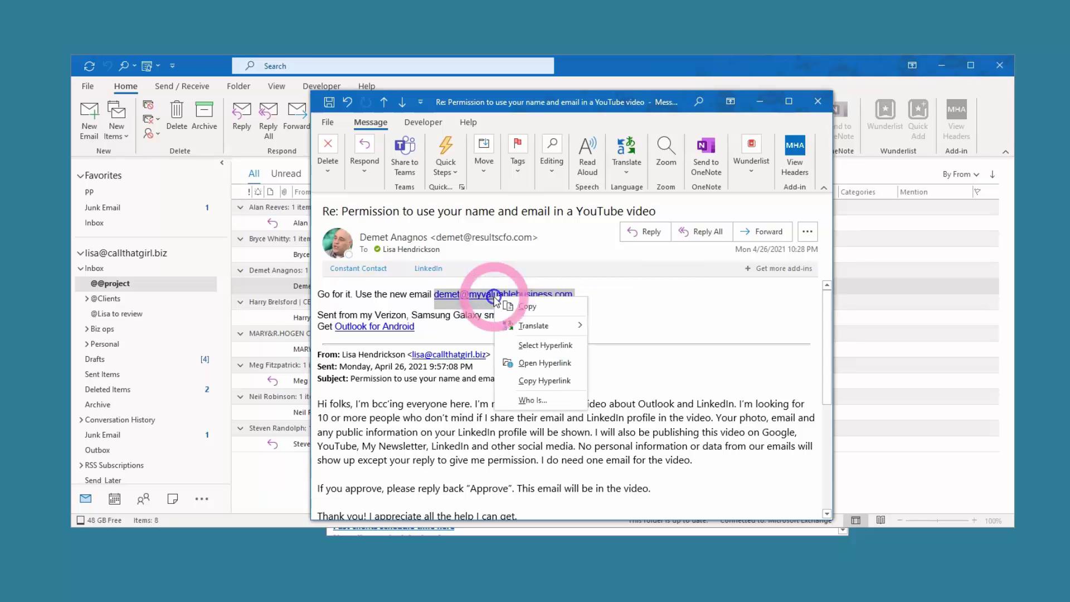
{"action": "left_click", "coordinate": [523, 306]}
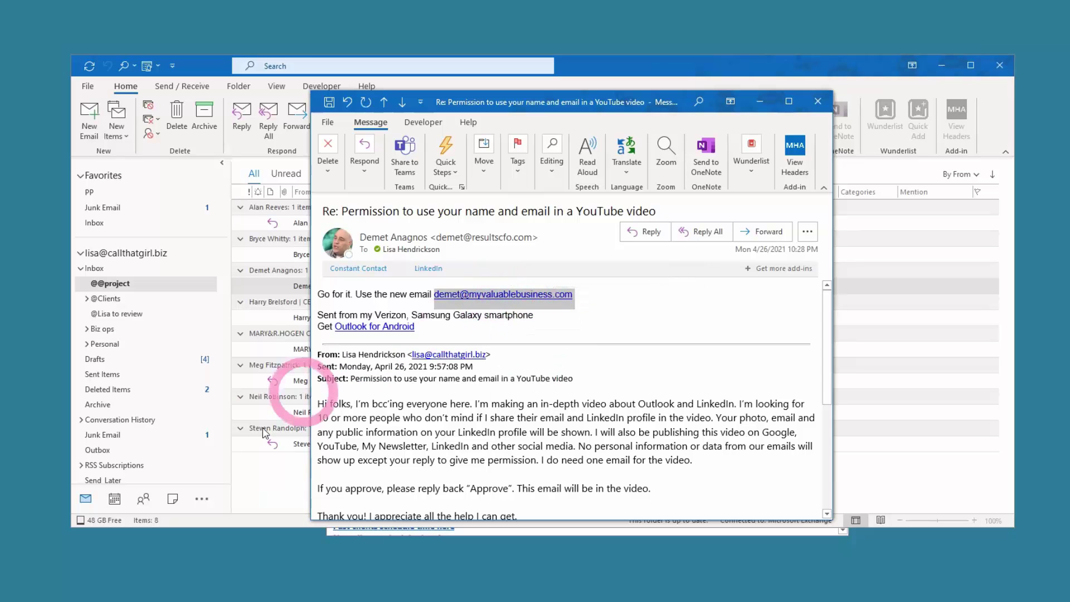
Save a new contact holding only the pasted email address, accepting the empty File As warning.
{"action": "left_click", "coordinate": [156, 494]}
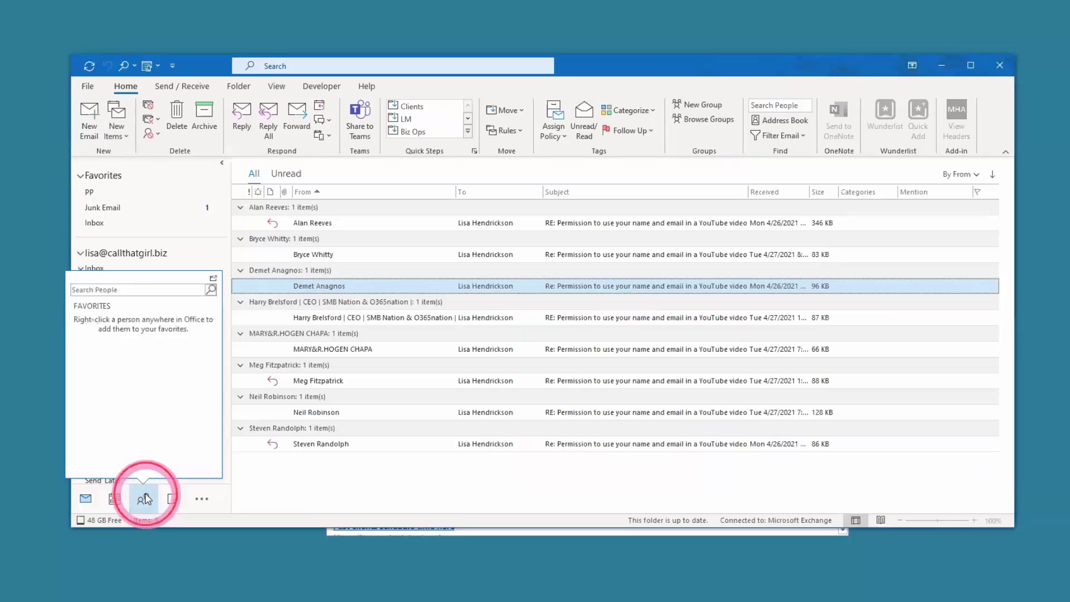
{"action": "left_click", "coordinate": [87, 121]}
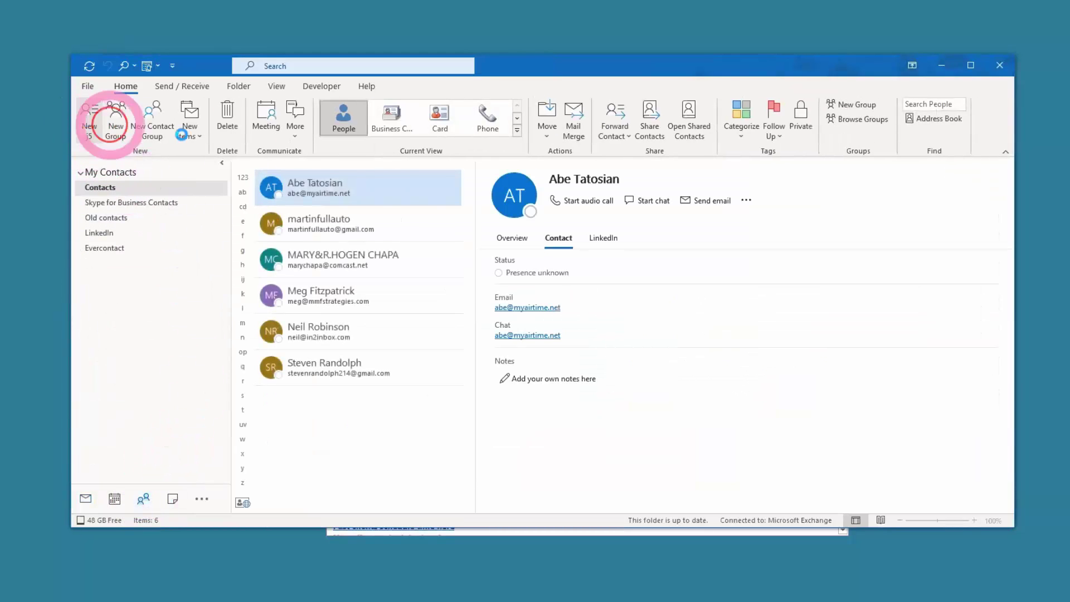
{"action": "left_click", "coordinate": [395, 316]}
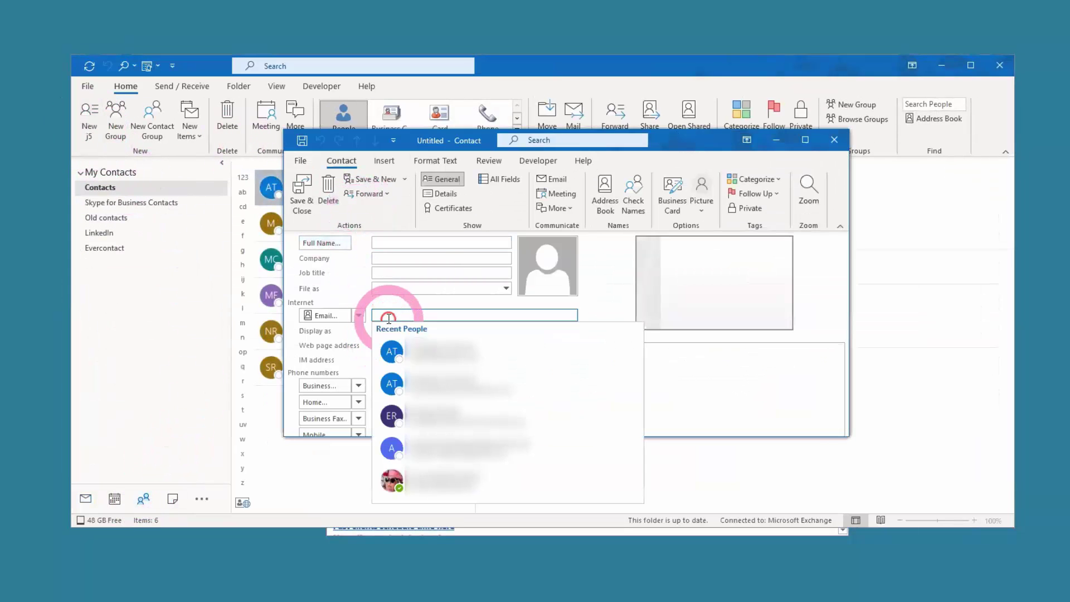
{"action": "key", "text": "ctrl+v"}
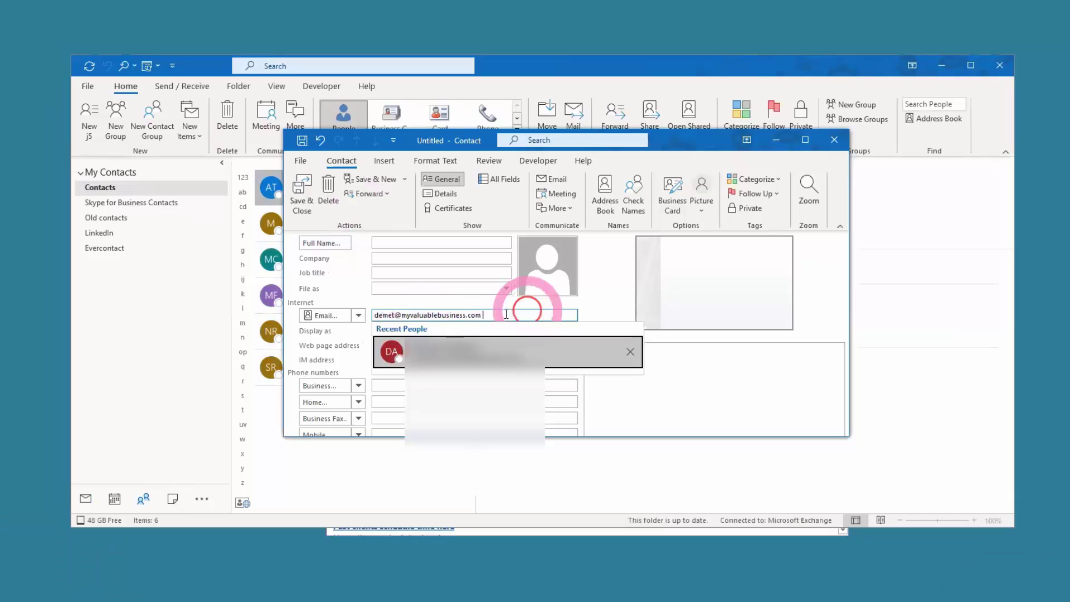
{"action": "left_click", "coordinate": [478, 351]}
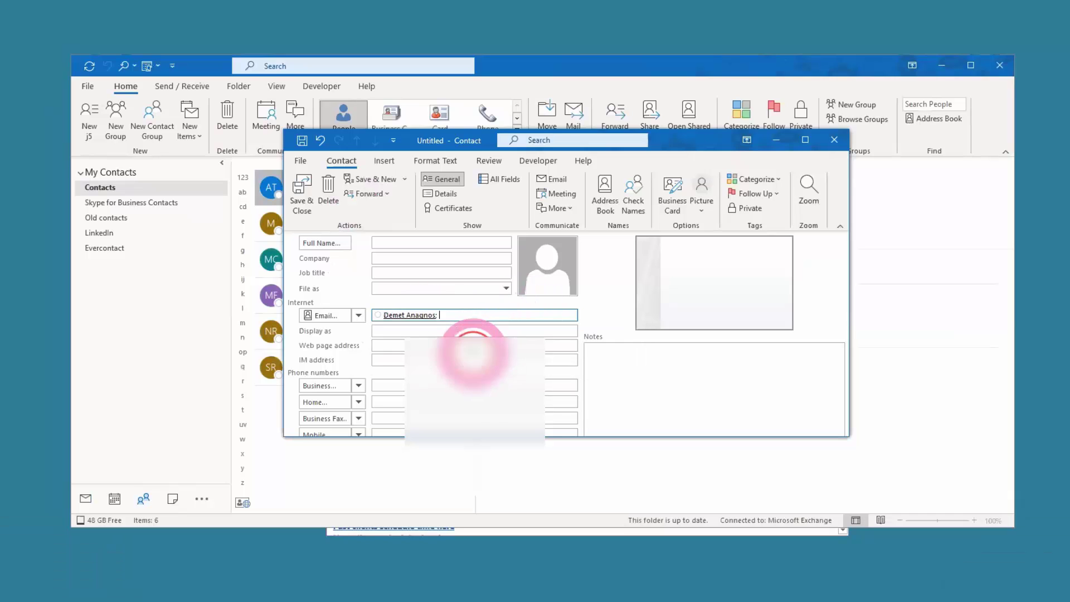
{"action": "left_click", "coordinate": [302, 205]}
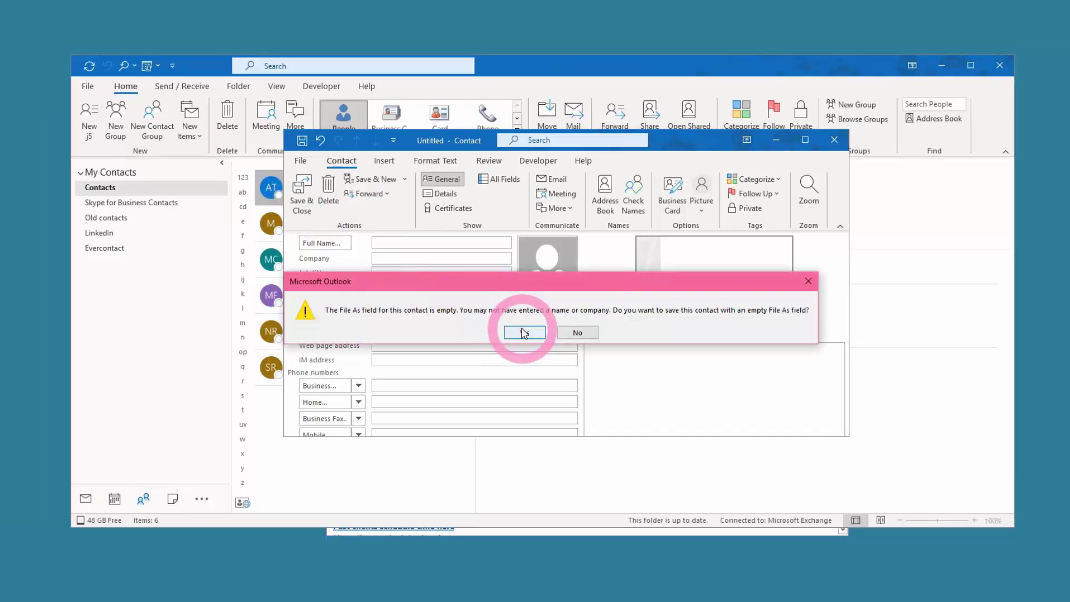
{"action": "left_click", "coordinate": [524, 332]}
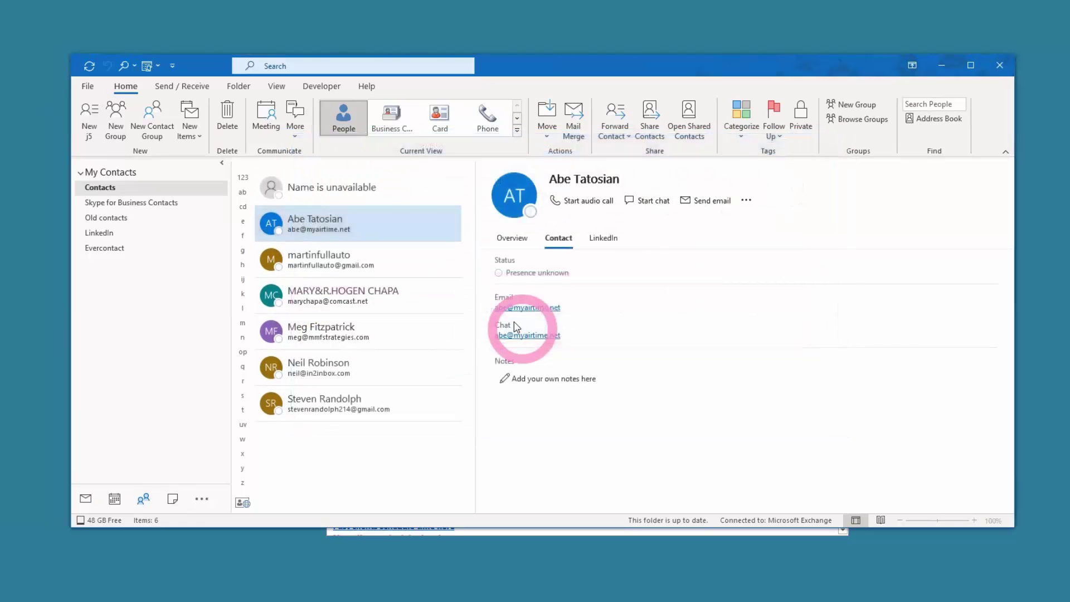
Delete the 'Name is unavailable' contact.
{"action": "left_click", "coordinate": [363, 218]}
{"action": "left_click", "coordinate": [344, 190]}
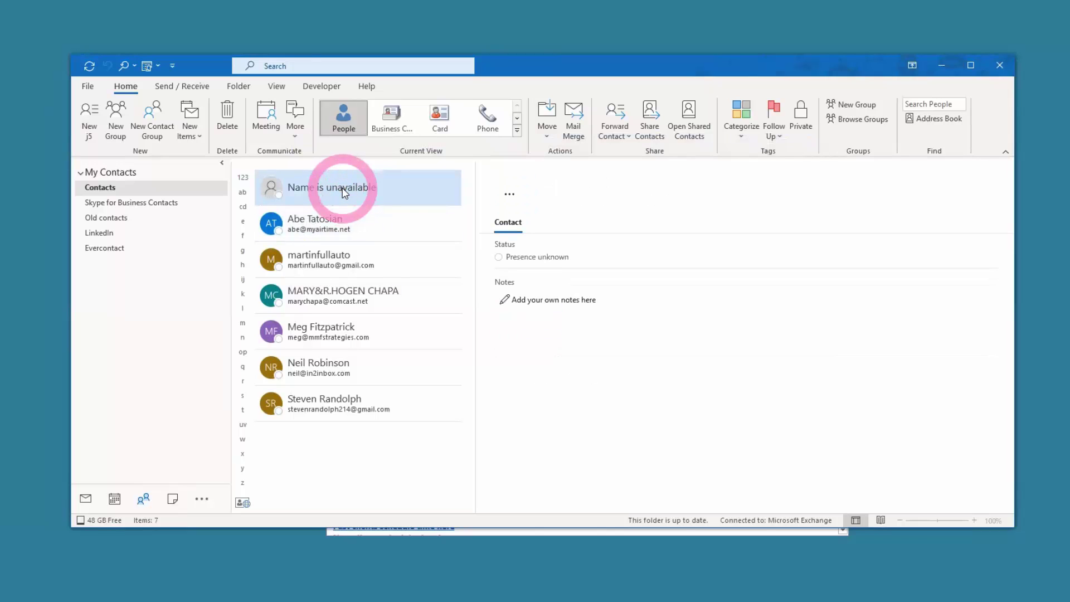
{"action": "key", "text": "Delete"}
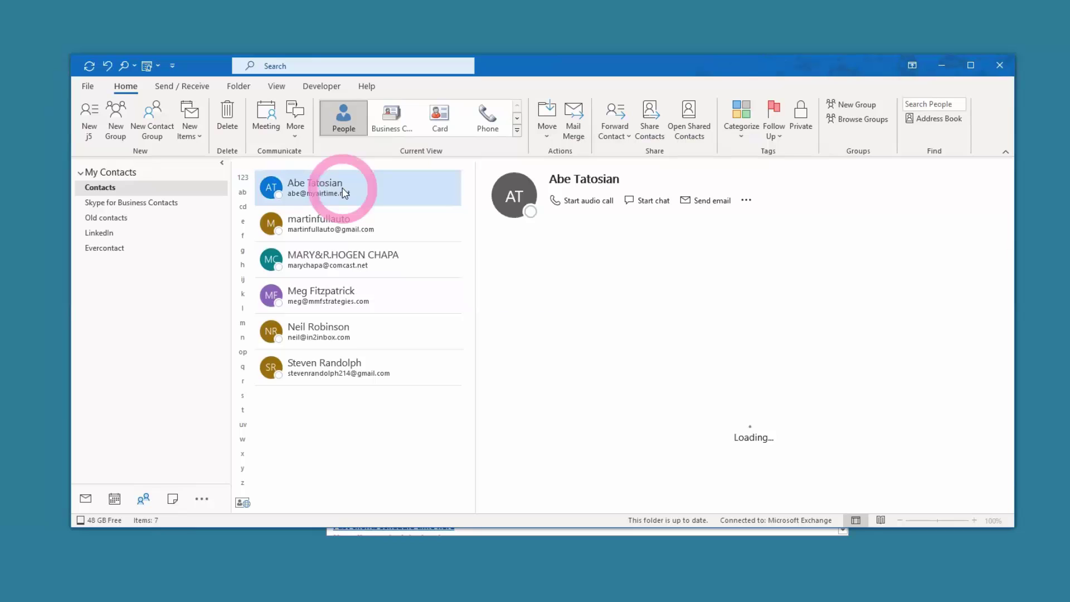
Re-create the contact from the pasted email address, save it, and select it.
{"action": "left_click", "coordinate": [92, 127]}
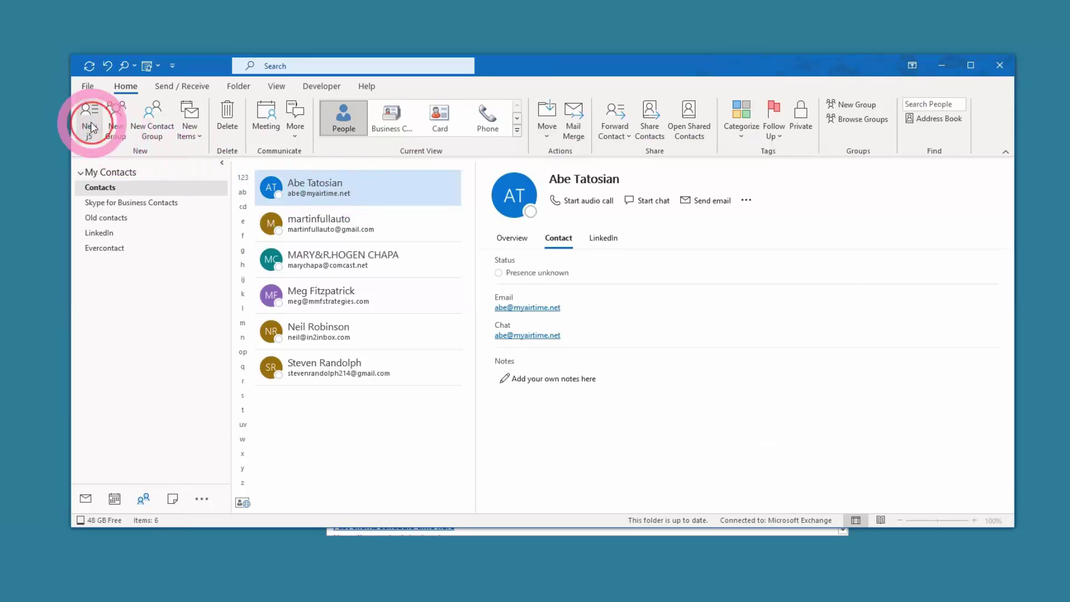
{"action": "left_click", "coordinate": [384, 314]}
{"action": "key", "text": "ctrl+v"}
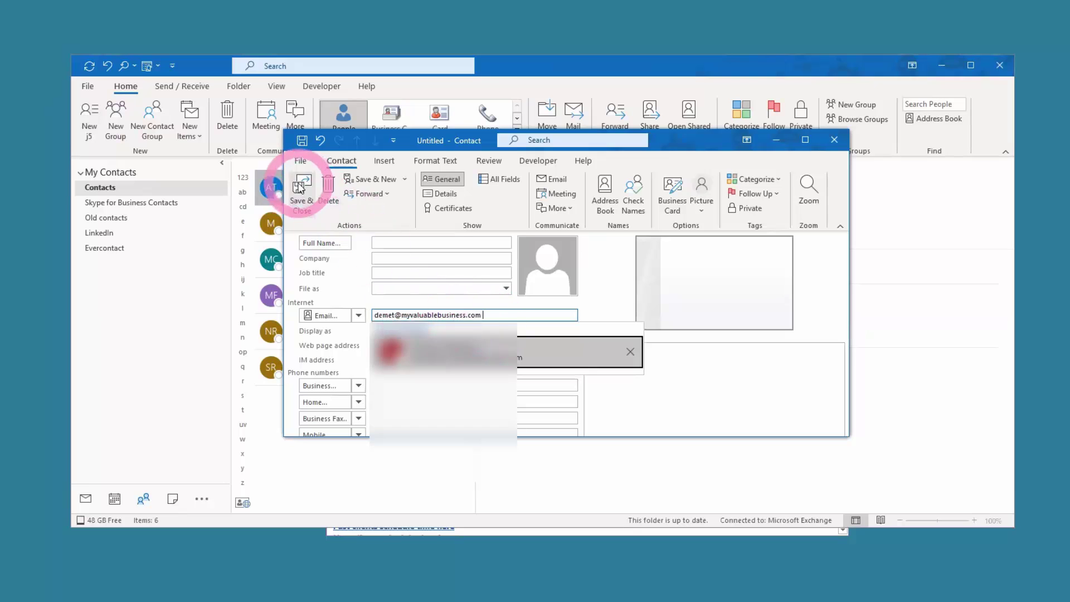
{"action": "left_click", "coordinate": [301, 192]}
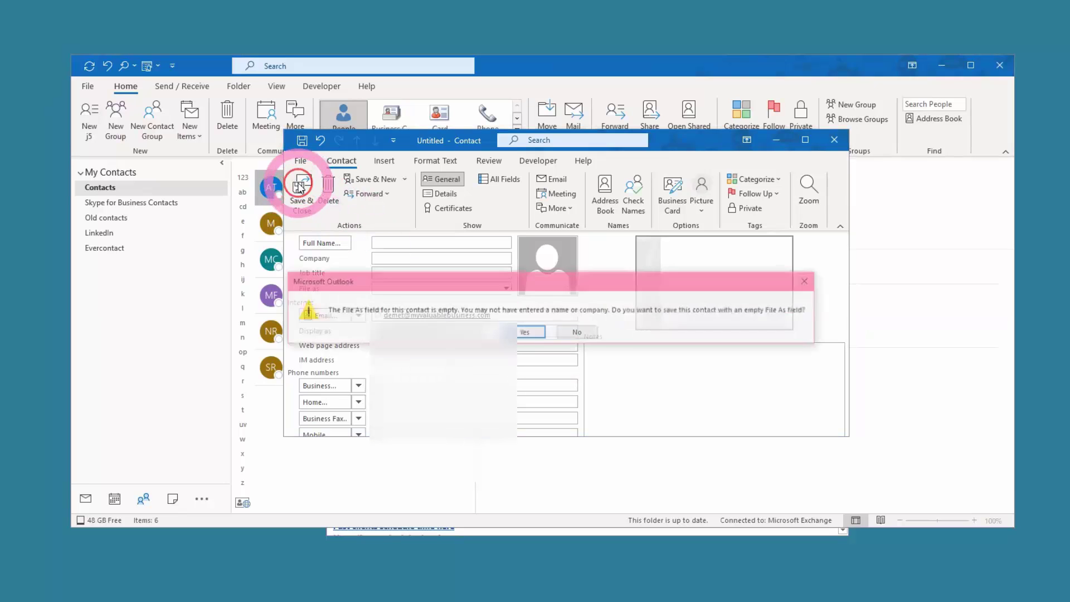
{"action": "left_click", "coordinate": [523, 333]}
{"action": "left_click", "coordinate": [361, 183]}
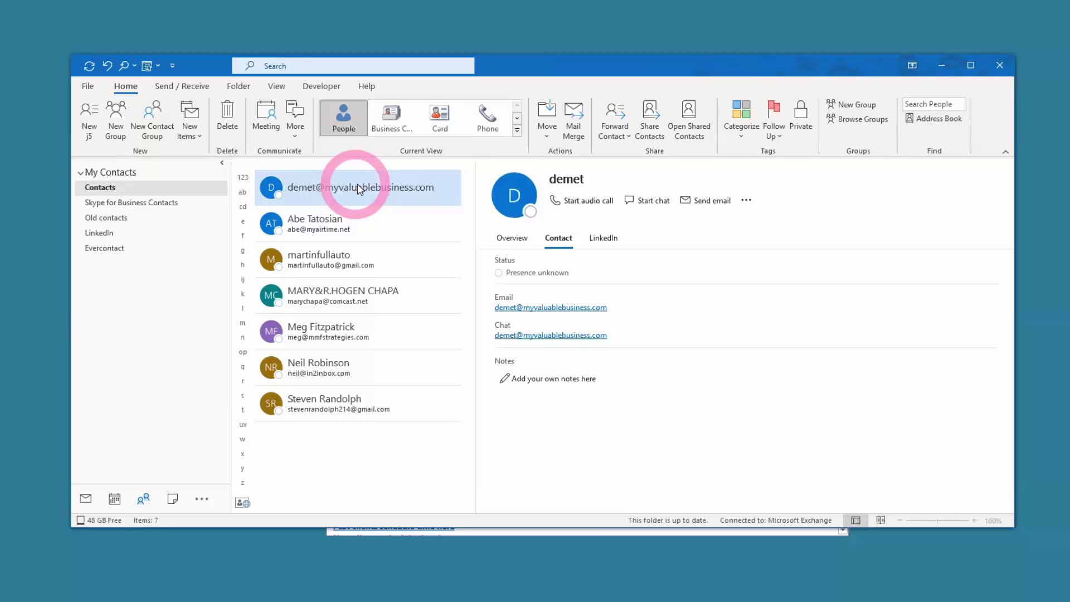
Show the re-saved address-only contact's LinkedIn profile.
{"action": "left_click", "coordinate": [603, 238]}
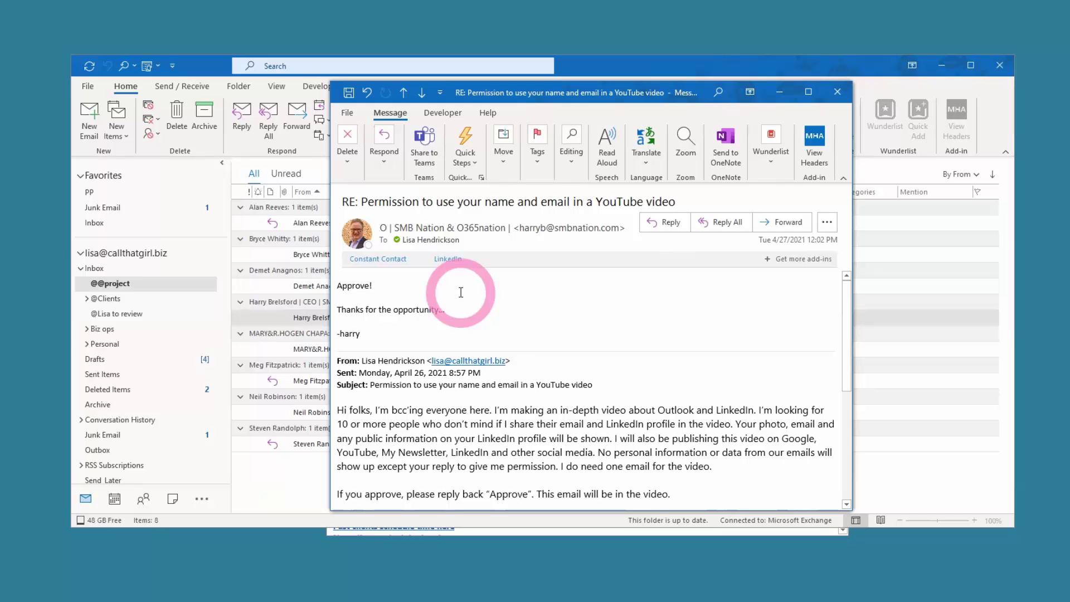
Save the approving reply's sender as an Outlook contact and close the message.
{"action": "right_click", "coordinate": [466, 239]}
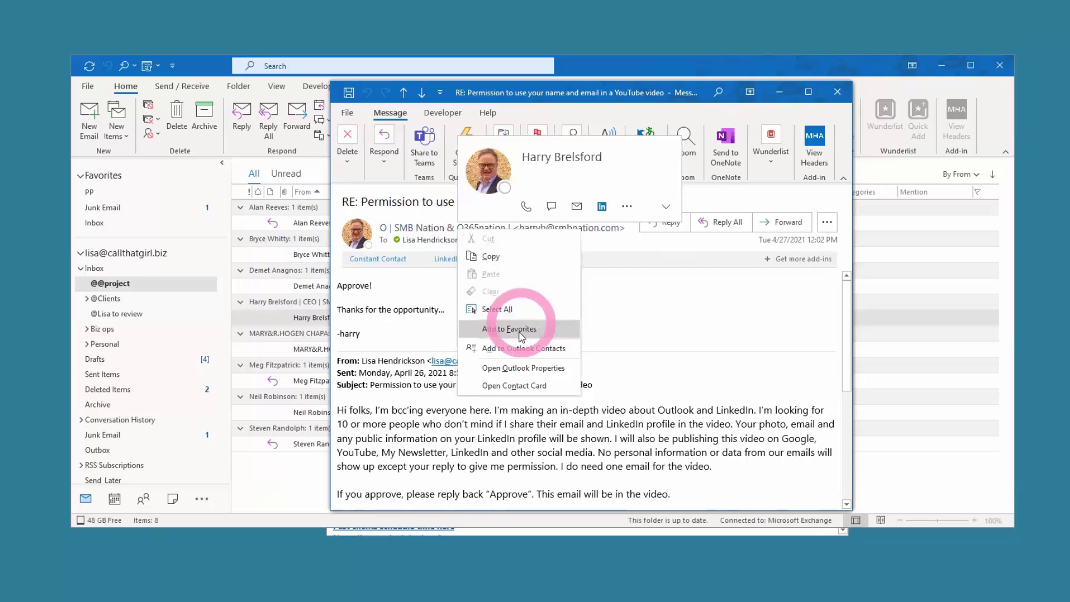
{"action": "left_click", "coordinate": [521, 348]}
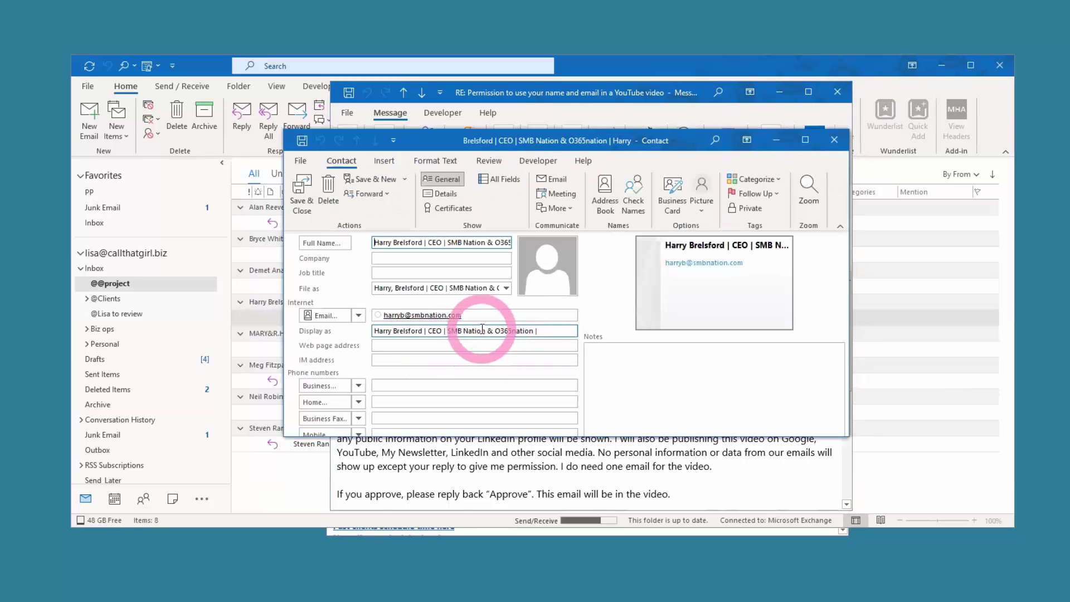
{"action": "left_click", "coordinate": [303, 202]}
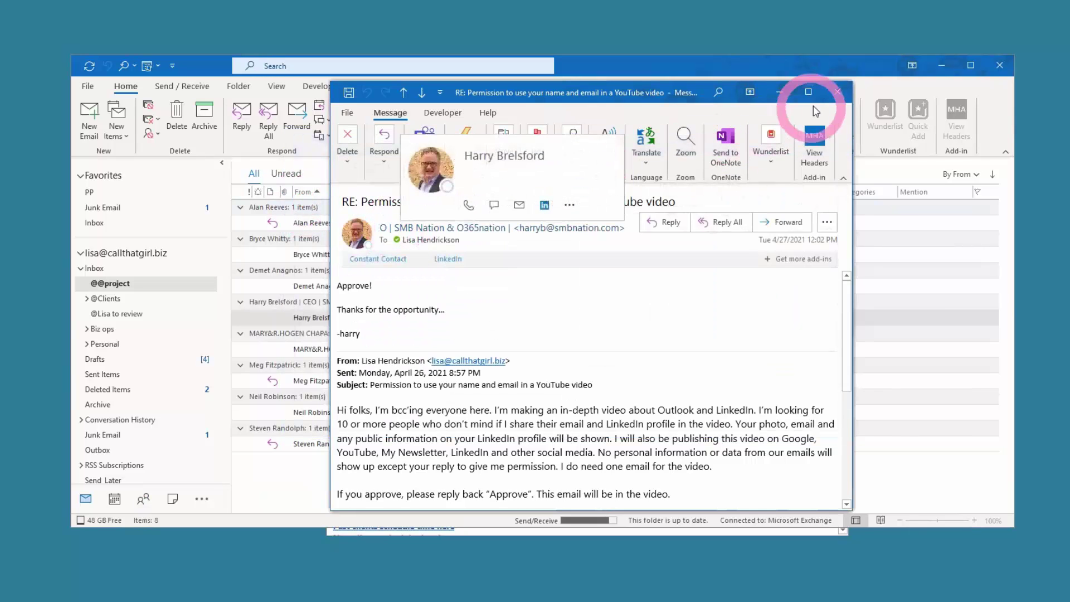
{"action": "left_click", "coordinate": [836, 92]}
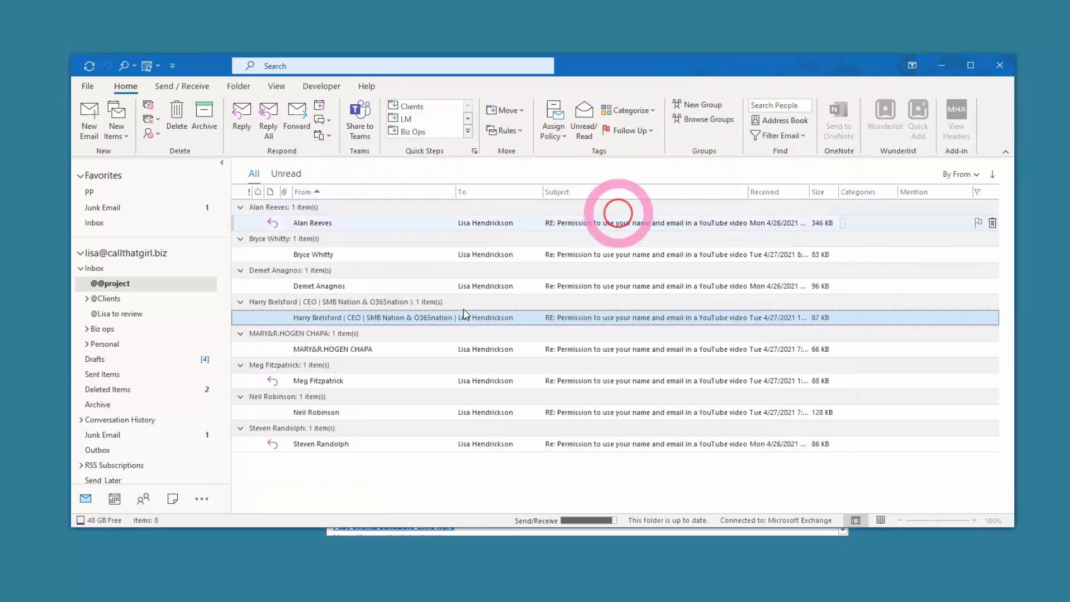
Show the newly added sender contact's LinkedIn profile in People.
{"action": "left_click", "coordinate": [146, 498]}
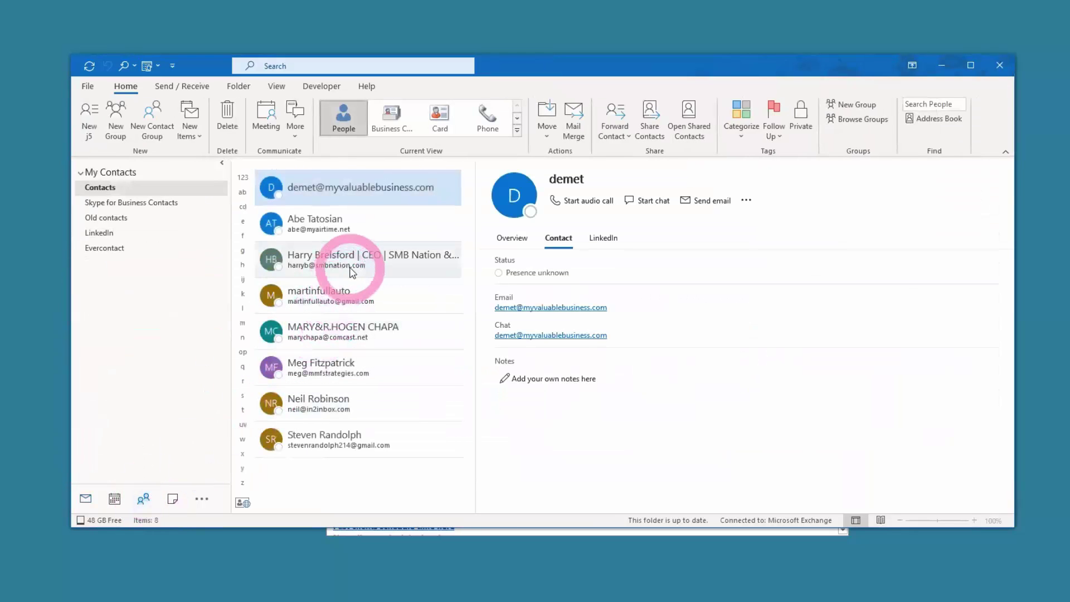
{"action": "left_click", "coordinate": [350, 268]}
{"action": "left_click", "coordinate": [604, 239]}
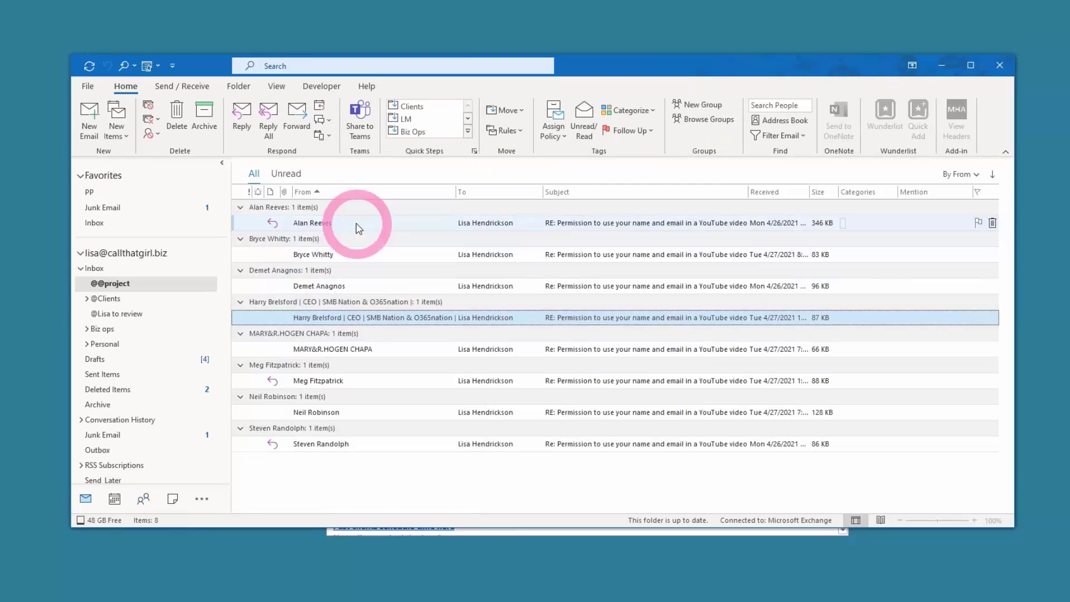
Drag two reply messages onto People and save each resulting contact.
{"action": "left_click", "coordinate": [358, 226]}
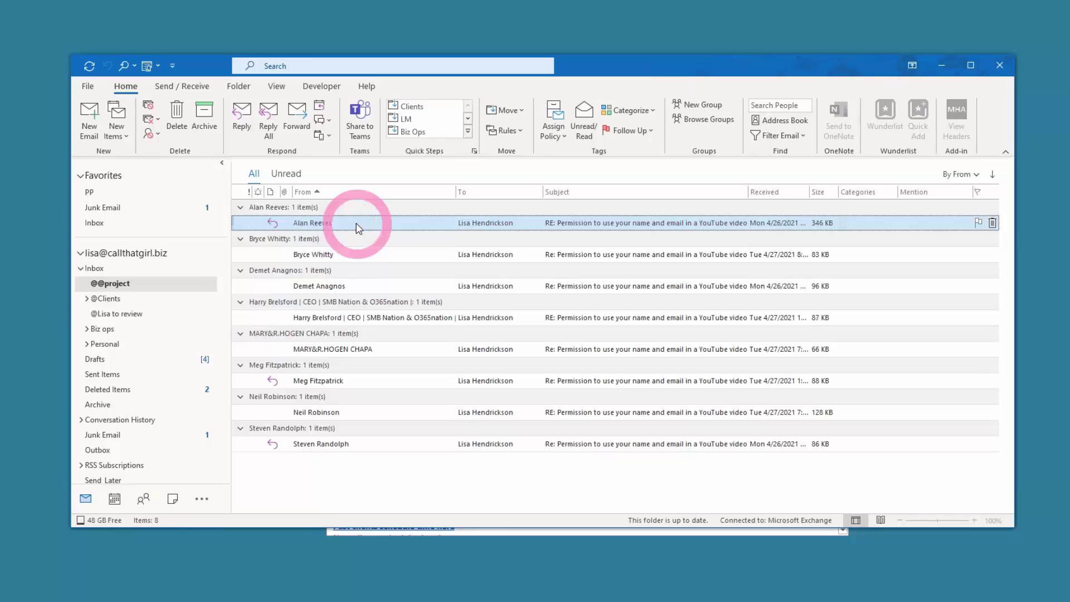
{"action": "left_click_drag", "start_coordinate": [358, 227], "coordinate": [143, 499]}
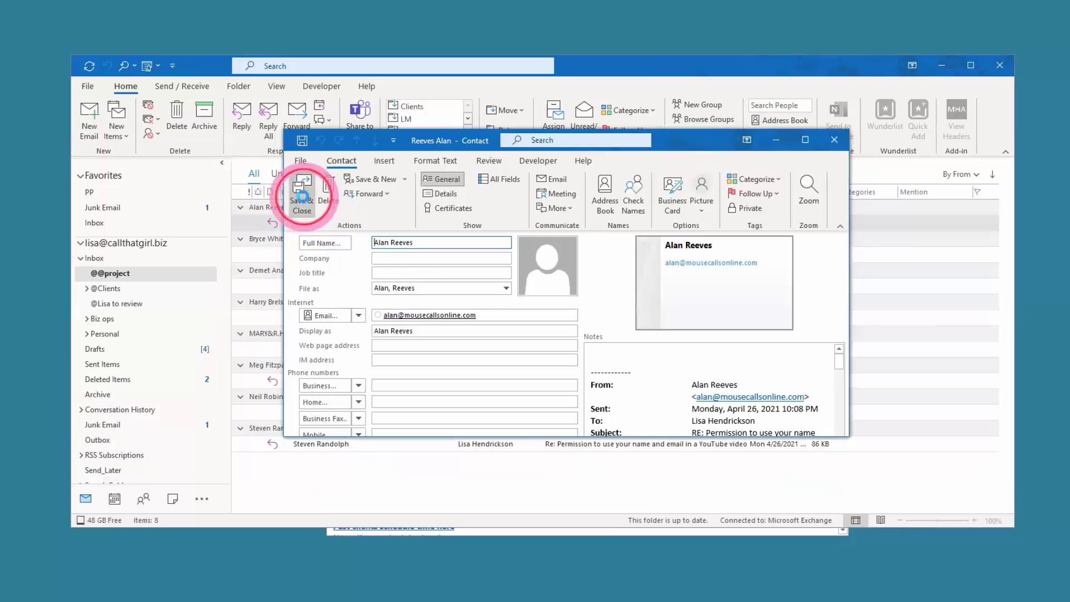
{"action": "left_click", "coordinate": [302, 192]}
{"action": "left_click_drag", "start_coordinate": [322, 252], "coordinate": [144, 498]}
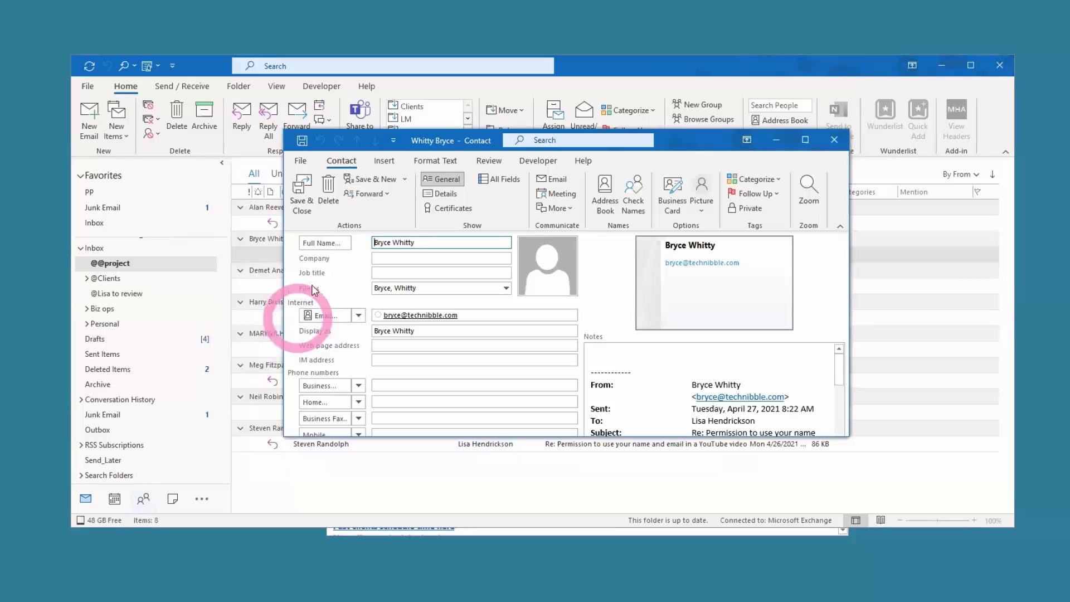
{"action": "left_click", "coordinate": [301, 199]}
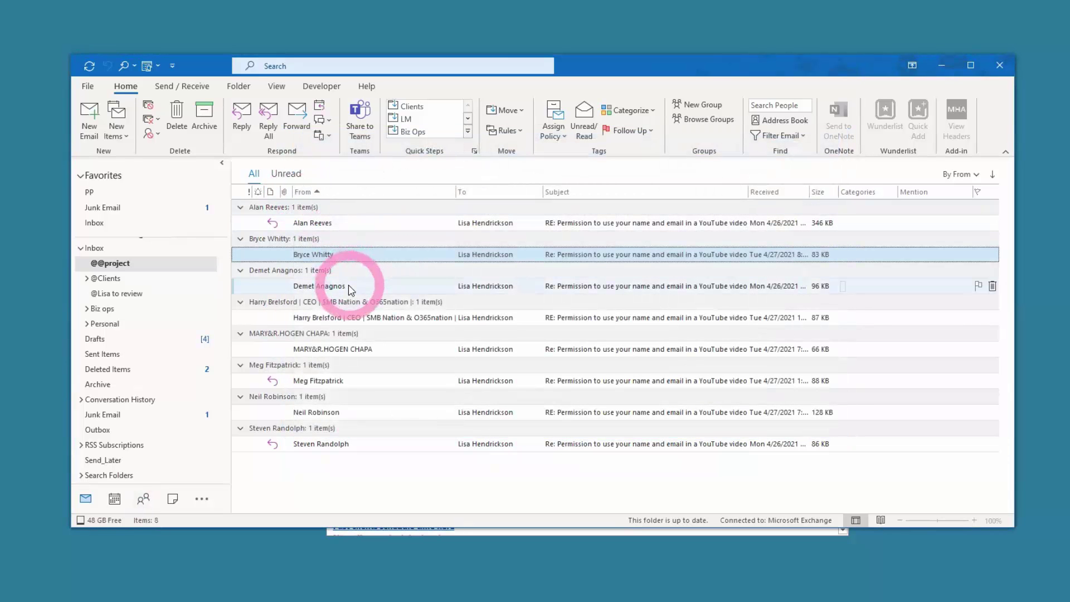
Show the LinkedIn profile of each of the two contacts made from the replies.
{"action": "left_click", "coordinate": [143, 500]}
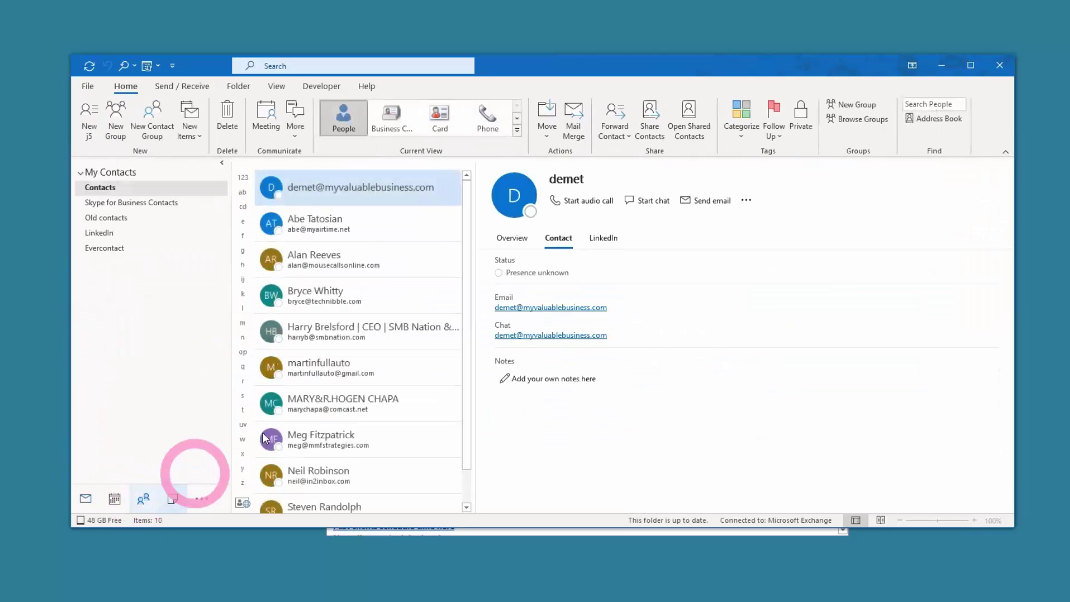
{"action": "scroll", "coordinate": [375, 405], "scroll_direction": "down", "scroll_amount": 1}
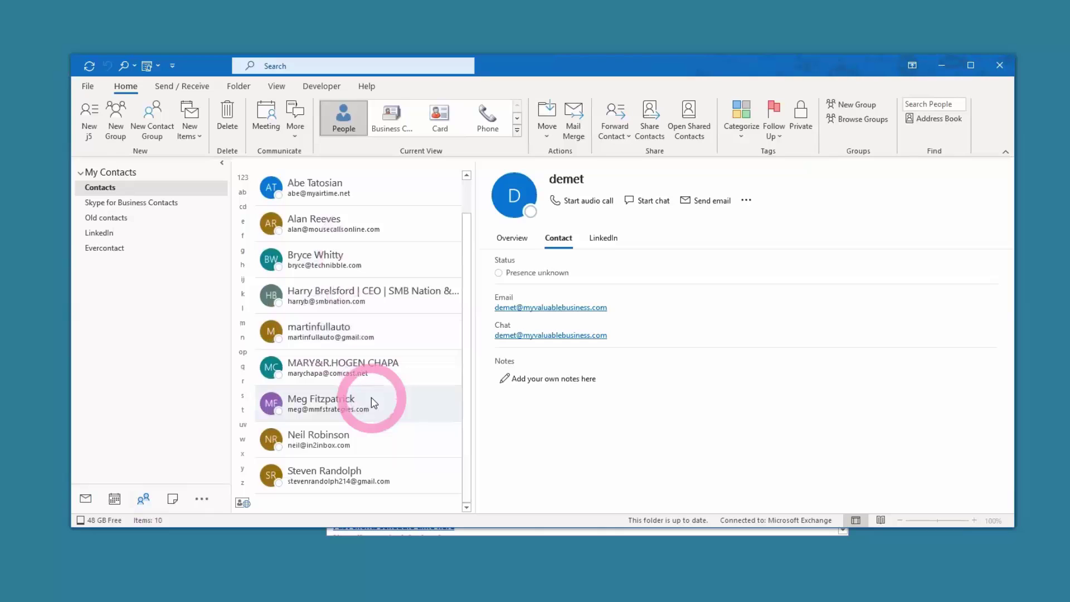
{"action": "scroll", "coordinate": [374, 403], "scroll_direction": "up", "scroll_amount": 1}
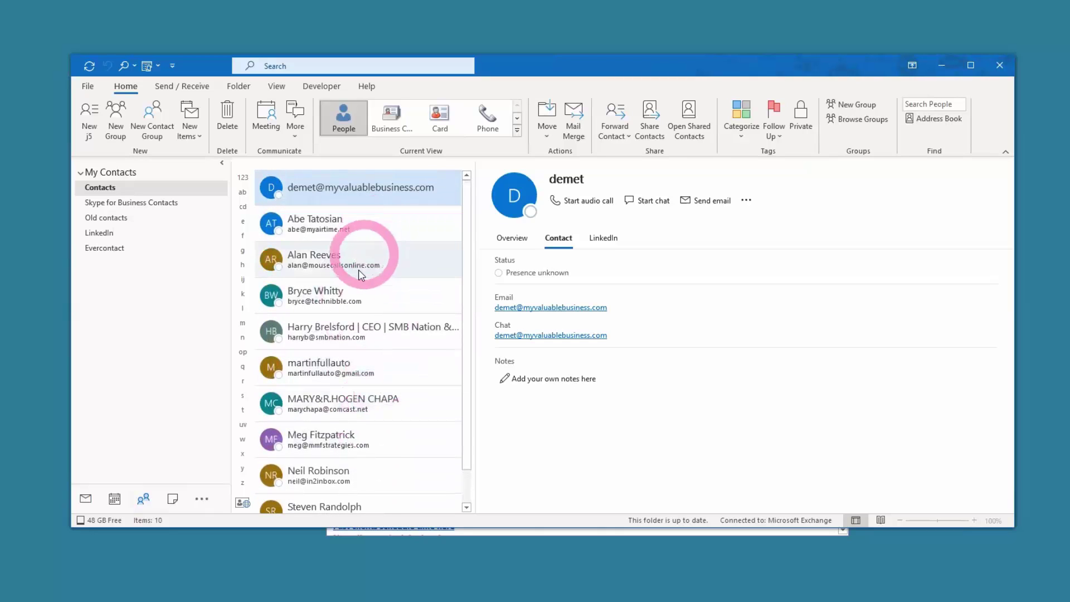
{"action": "left_click", "coordinate": [363, 263]}
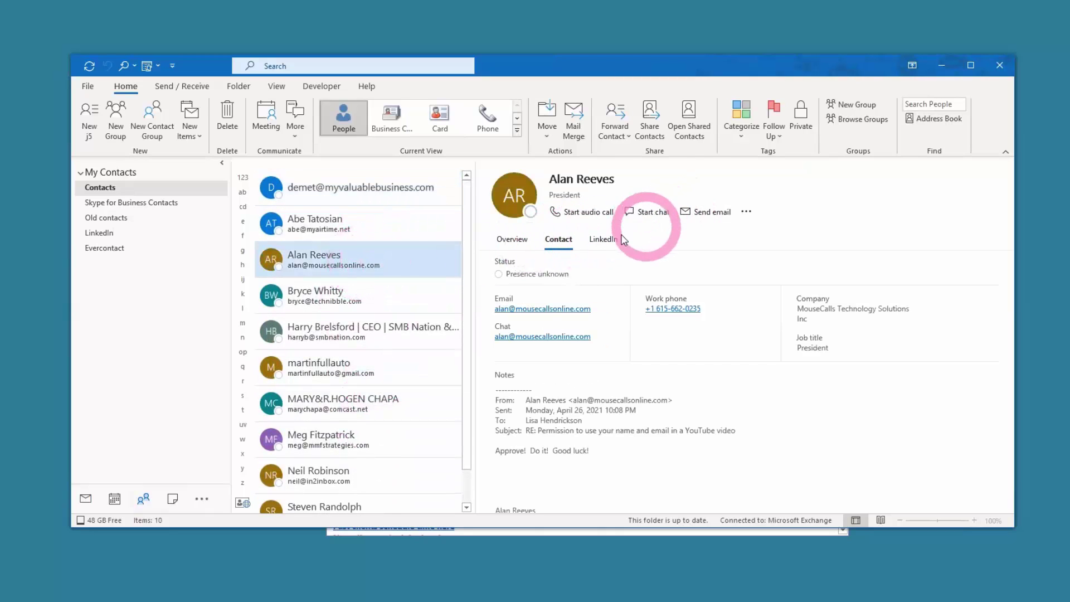
{"action": "left_click", "coordinate": [602, 240]}
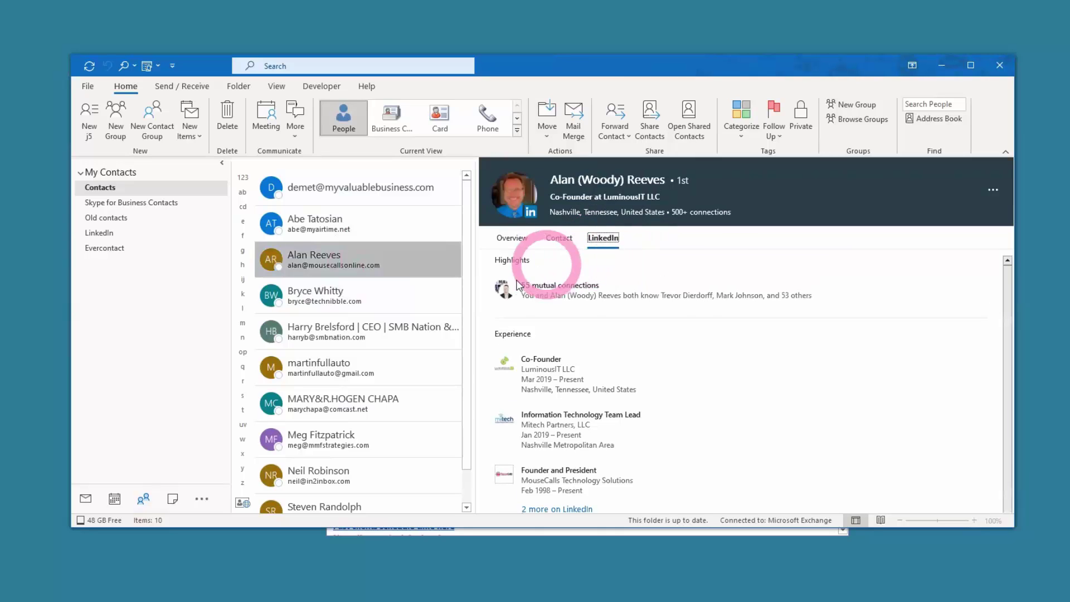
{"action": "left_click", "coordinate": [429, 306]}
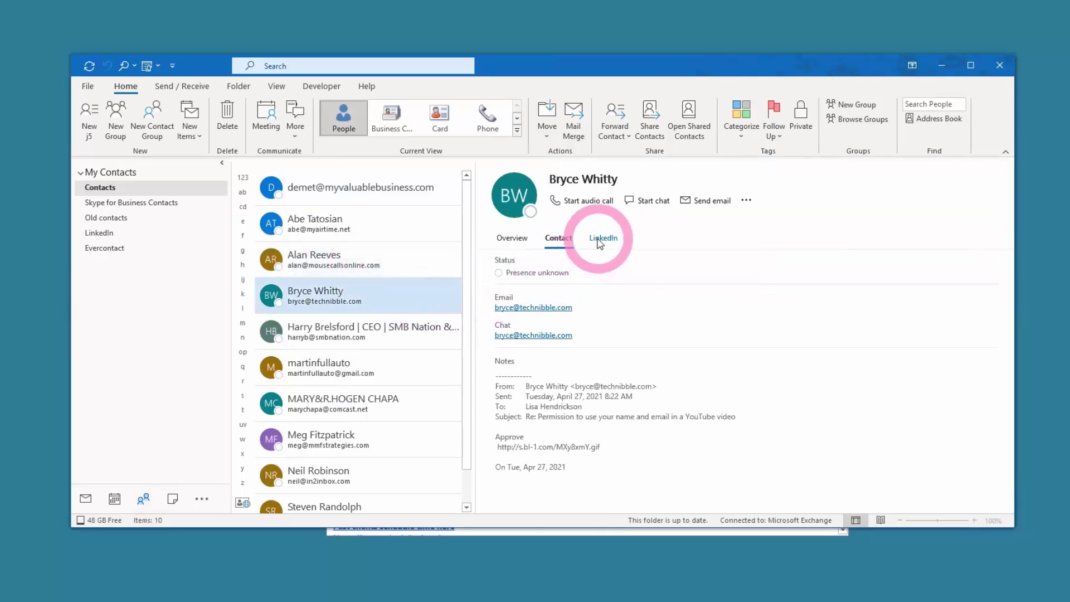
{"action": "left_click", "coordinate": [599, 241]}
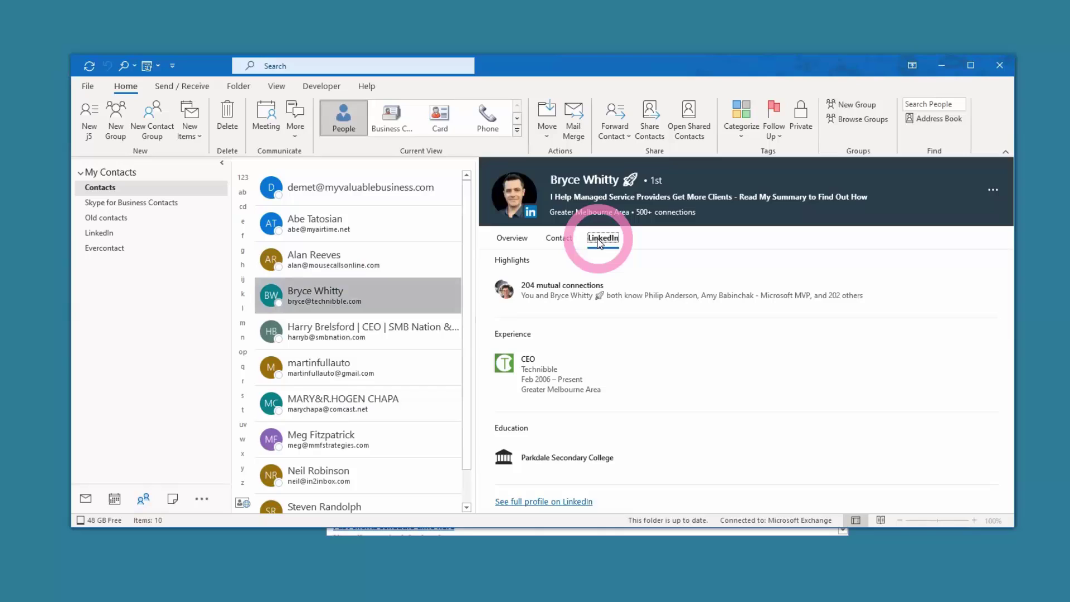